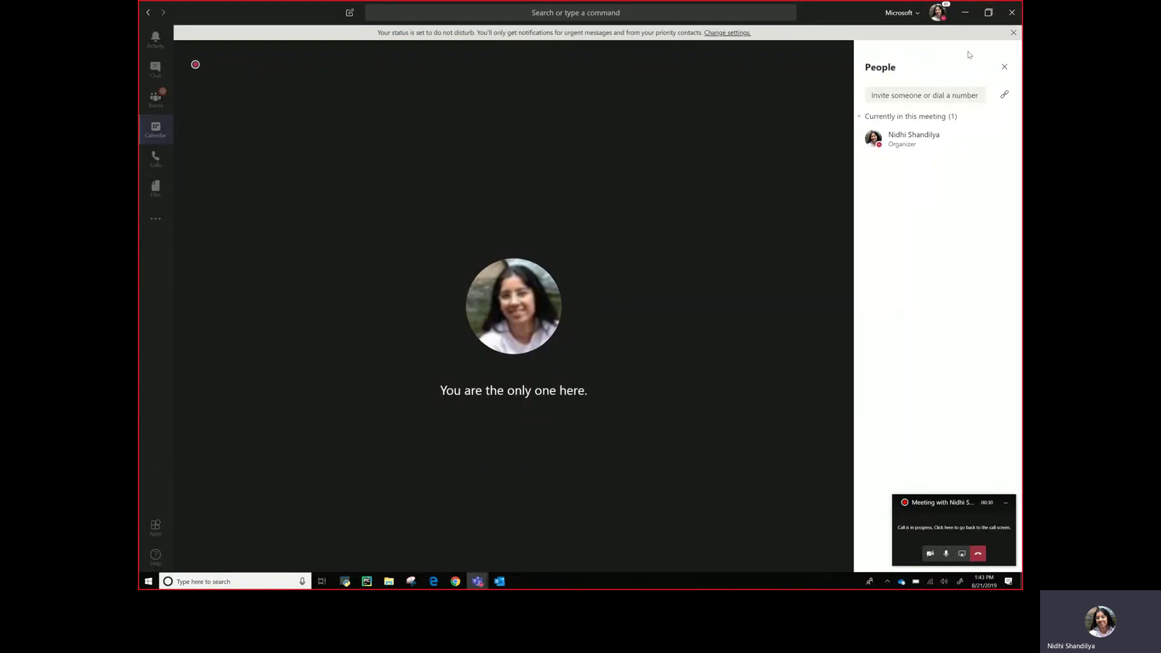
Step: Dismiss the do-not-disturb status notice and close the meeting's participant list
click(1013, 33)
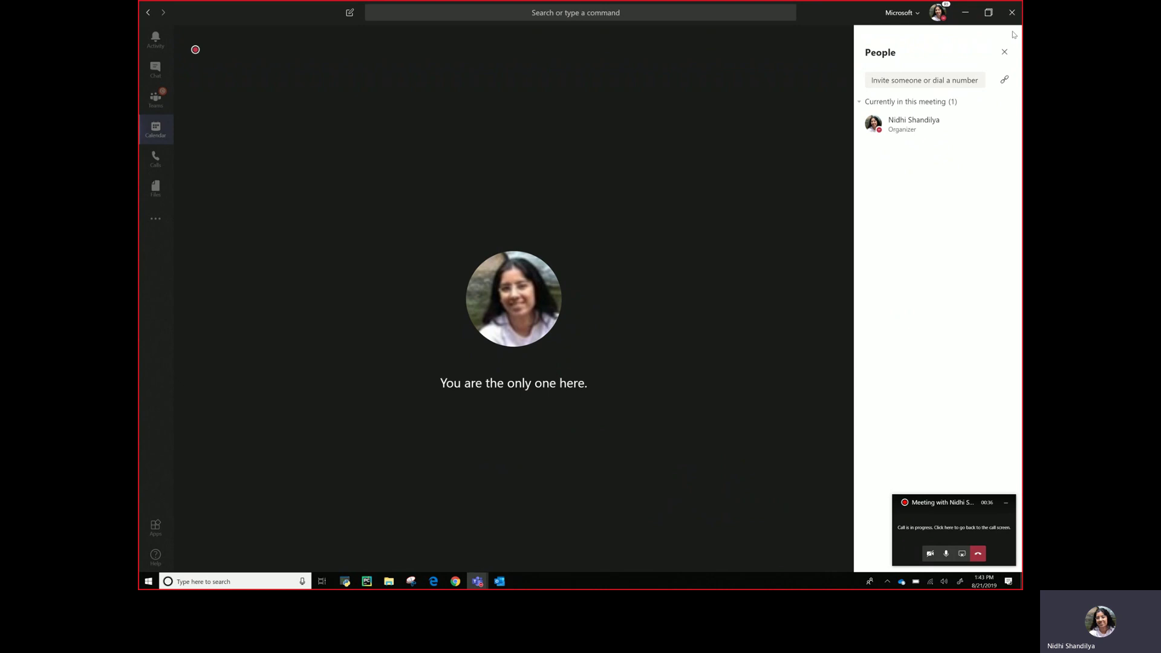
mouse_move(835, 412)
click(1004, 53)
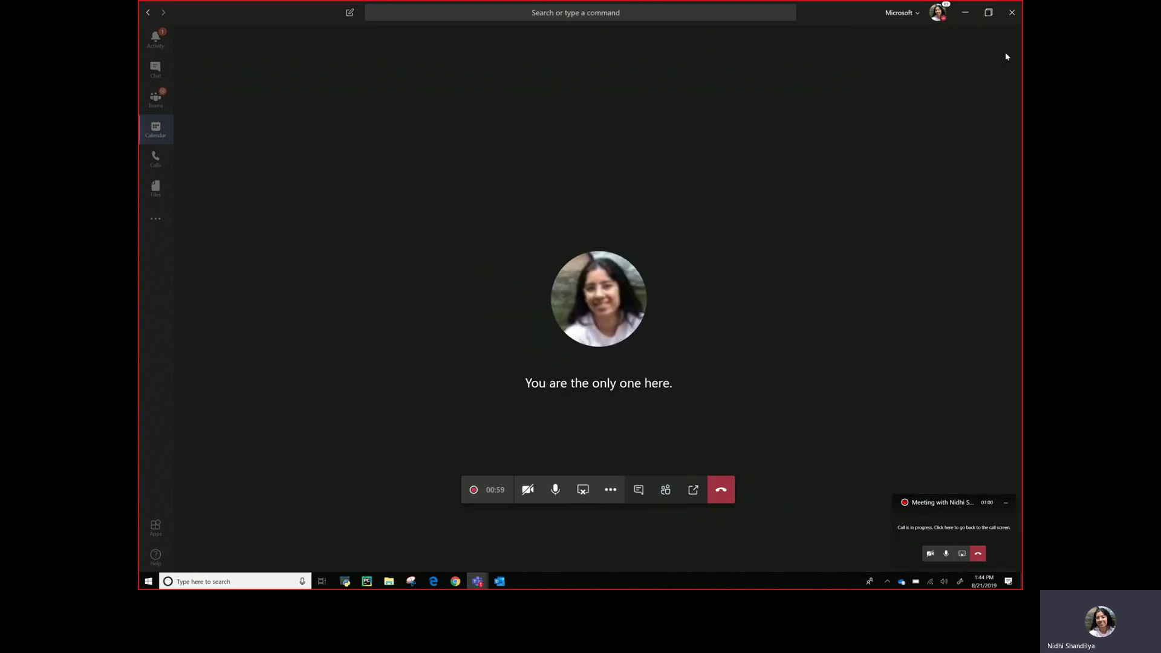
Step: Open Company Communicator in the Contoso Corporate Comms Team's General channel and view its blank new-message form
click(160, 103)
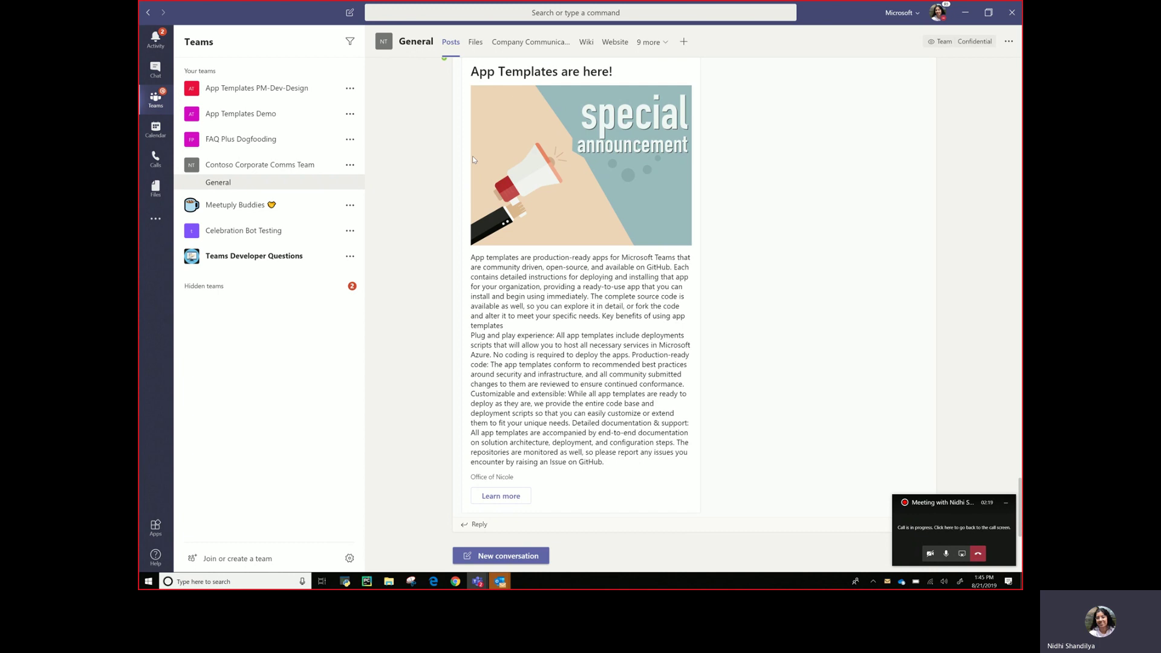
click(530, 43)
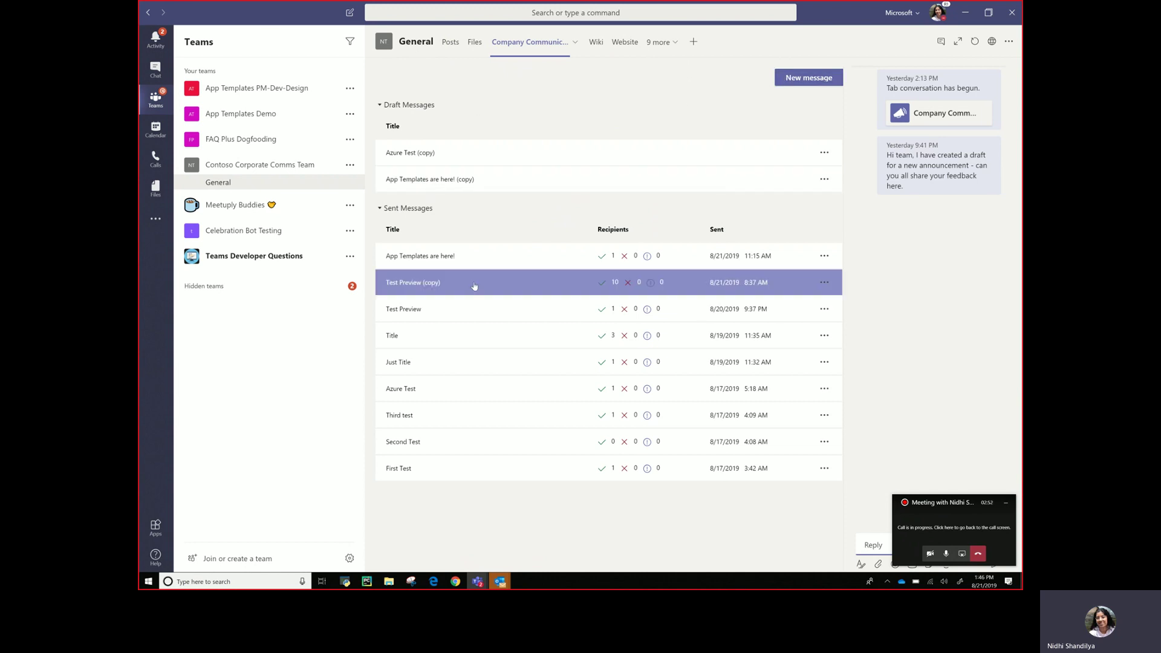
click(822, 79)
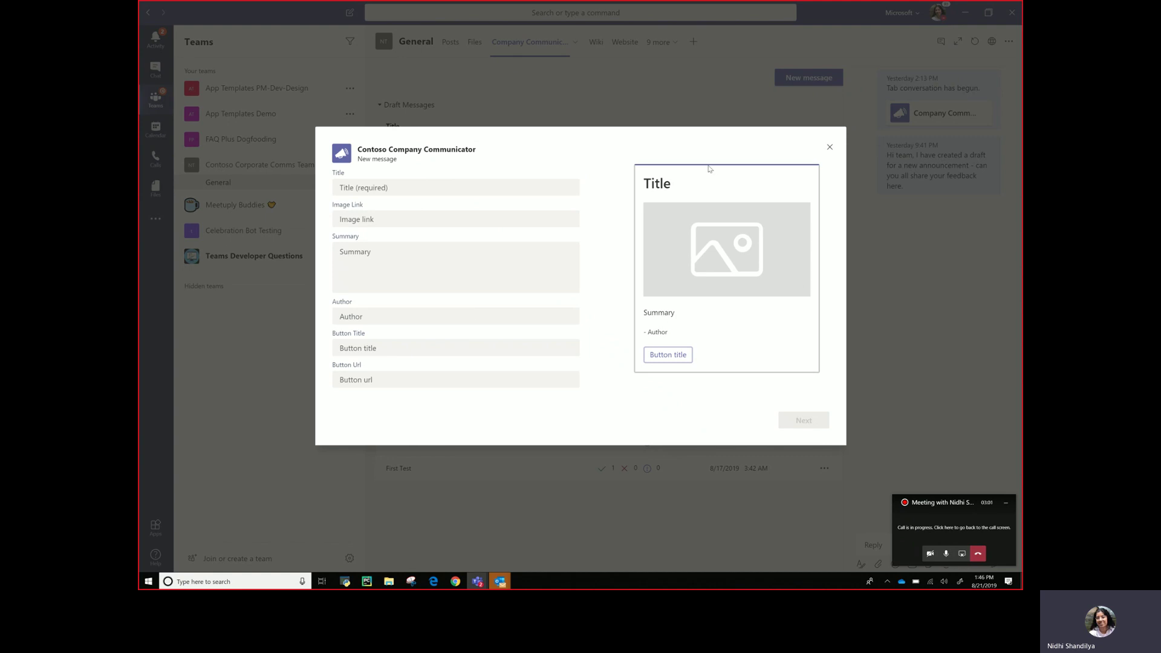
click(829, 149)
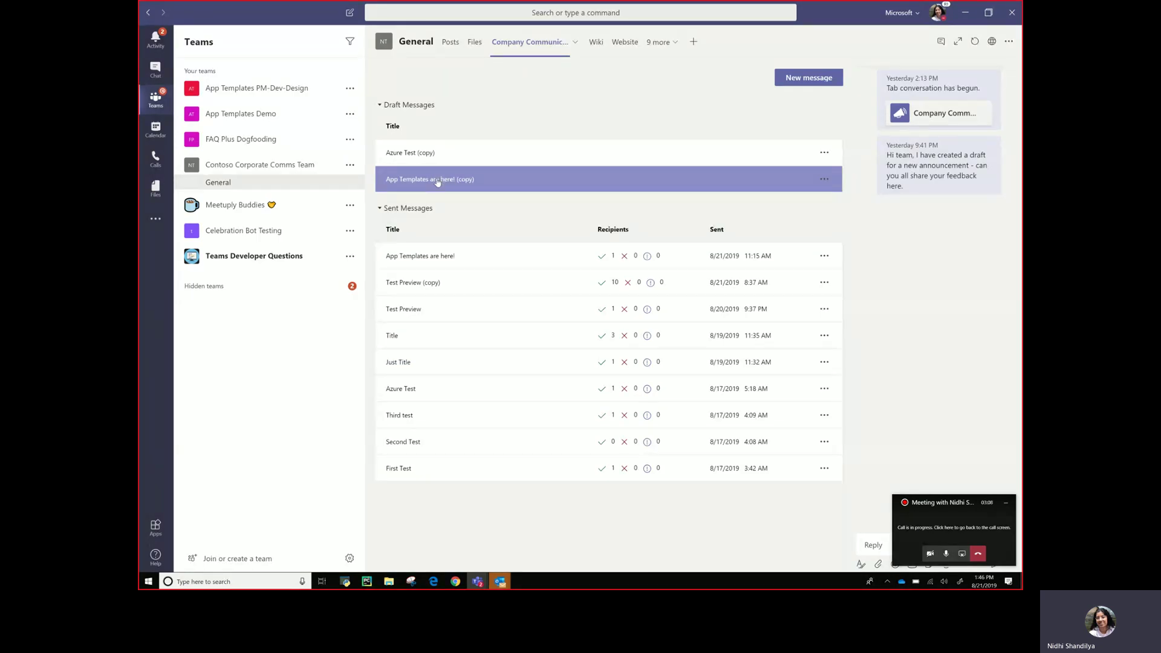
Step: Open the draft "App Templates are here! (copy)" for editing and change its title to "App Templates are here!"
click(438, 182)
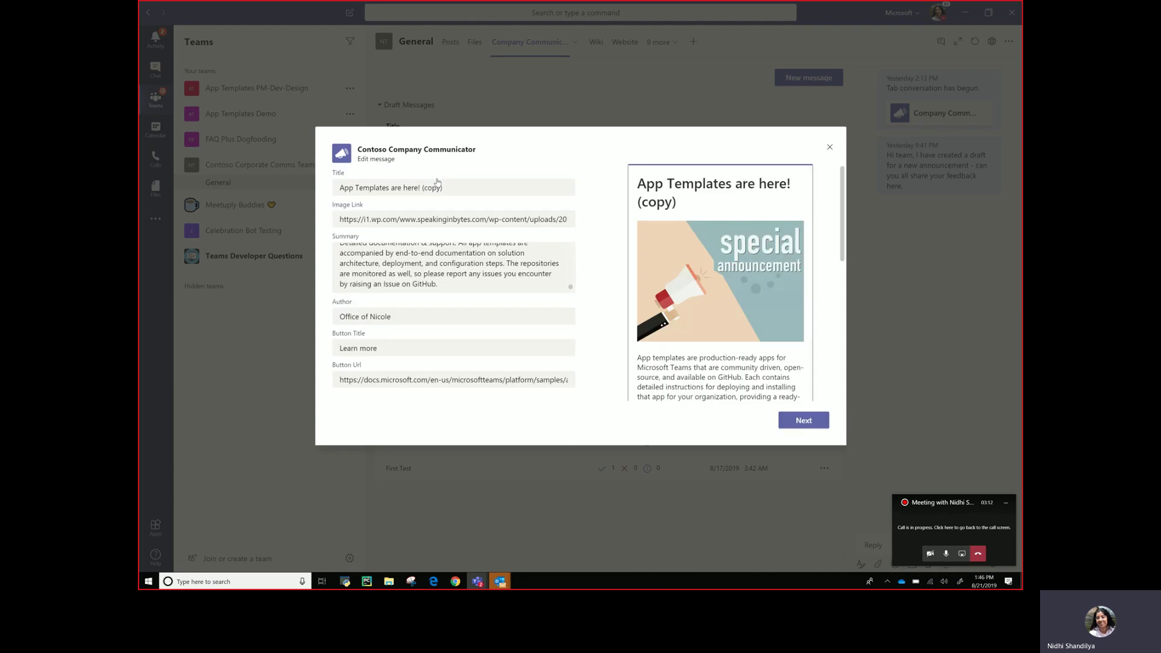
click(445, 186)
key(BackSpace)
key(BackSpace)
key(BackSpace)
key(BackSpace)
key(BackSpace)
key(BackSpace)
key(BackSpace)
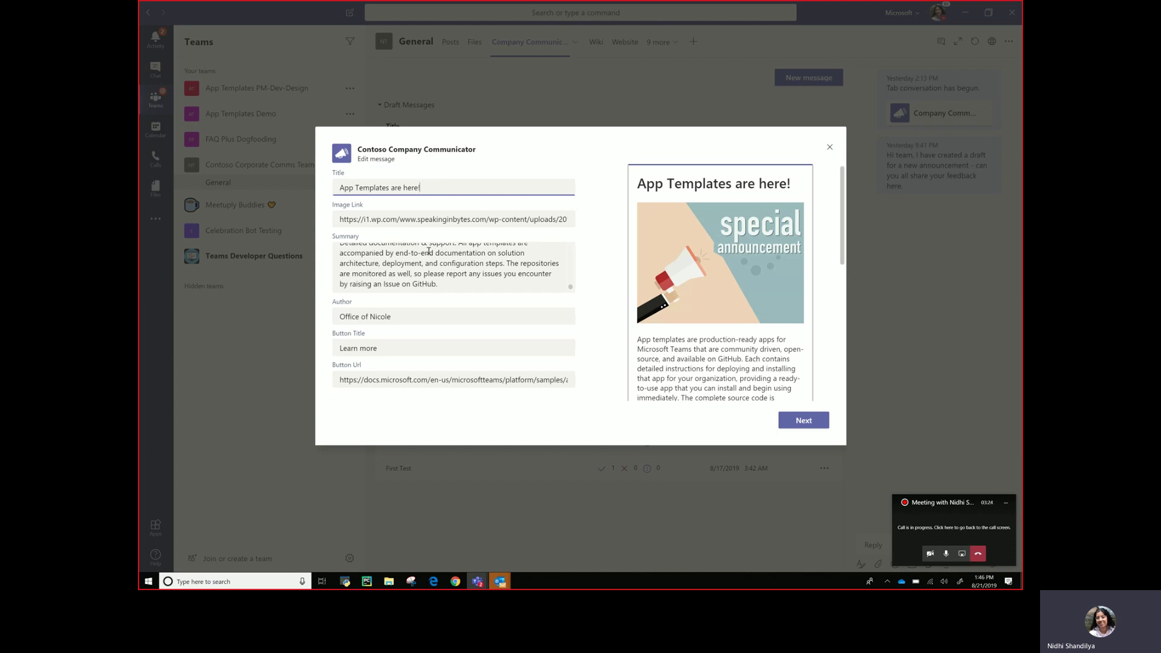
Step: Review the draft's image link, full summary text and author, and examine the whole message card in the preview
click(407, 219)
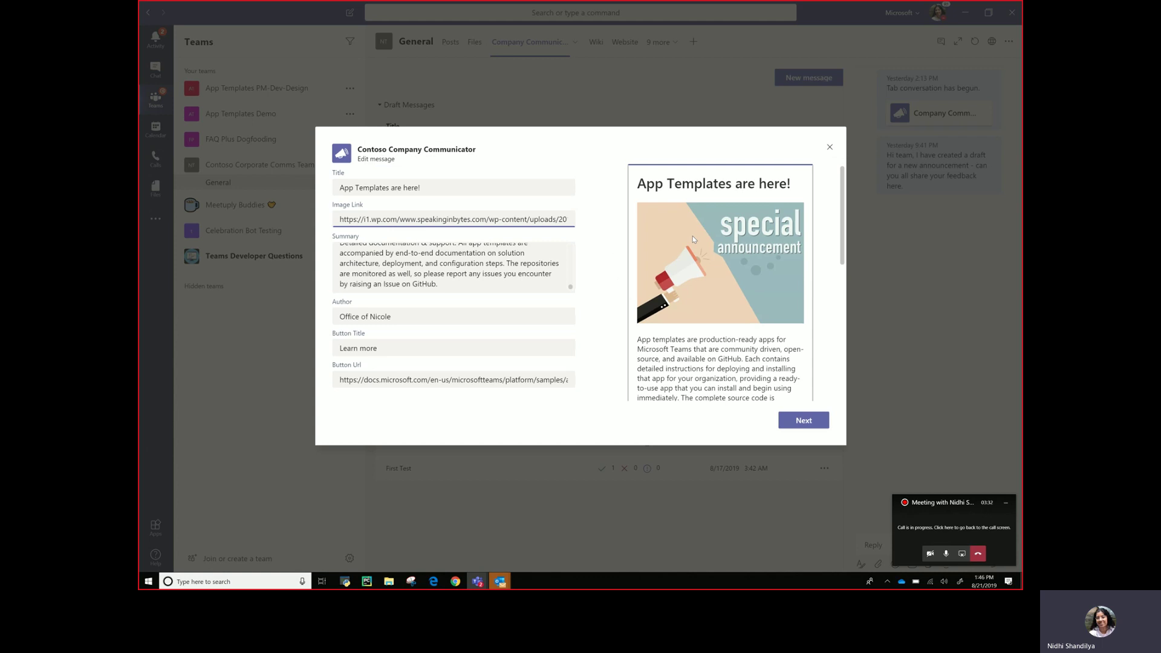
click(511, 264)
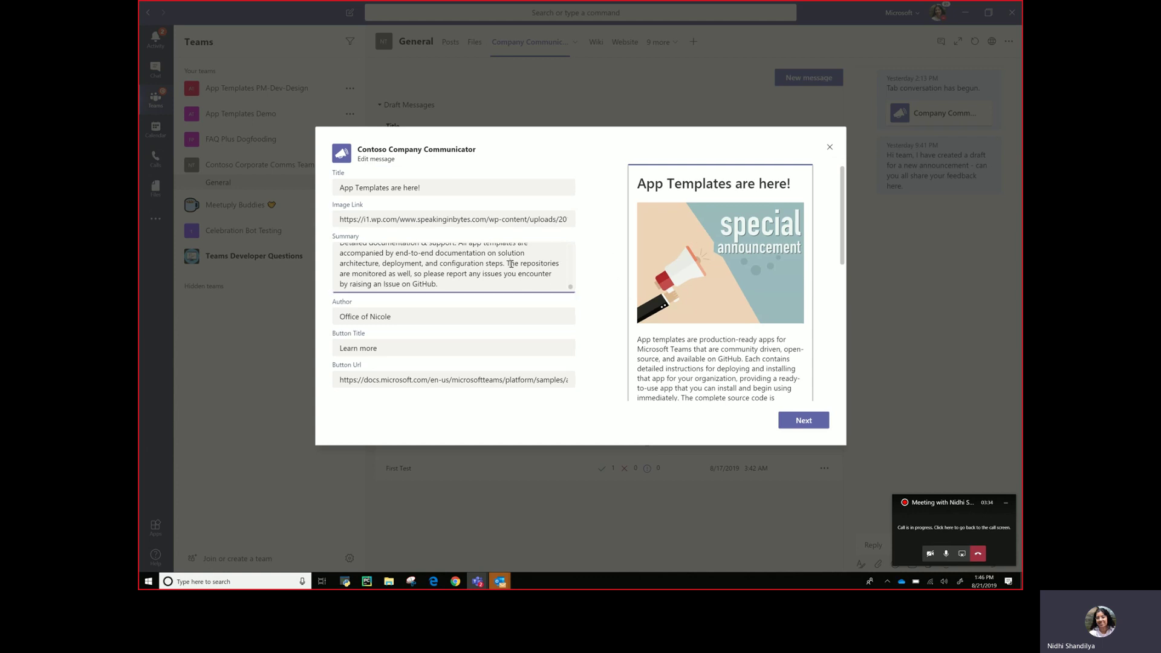
scroll(511, 264, up, 5)
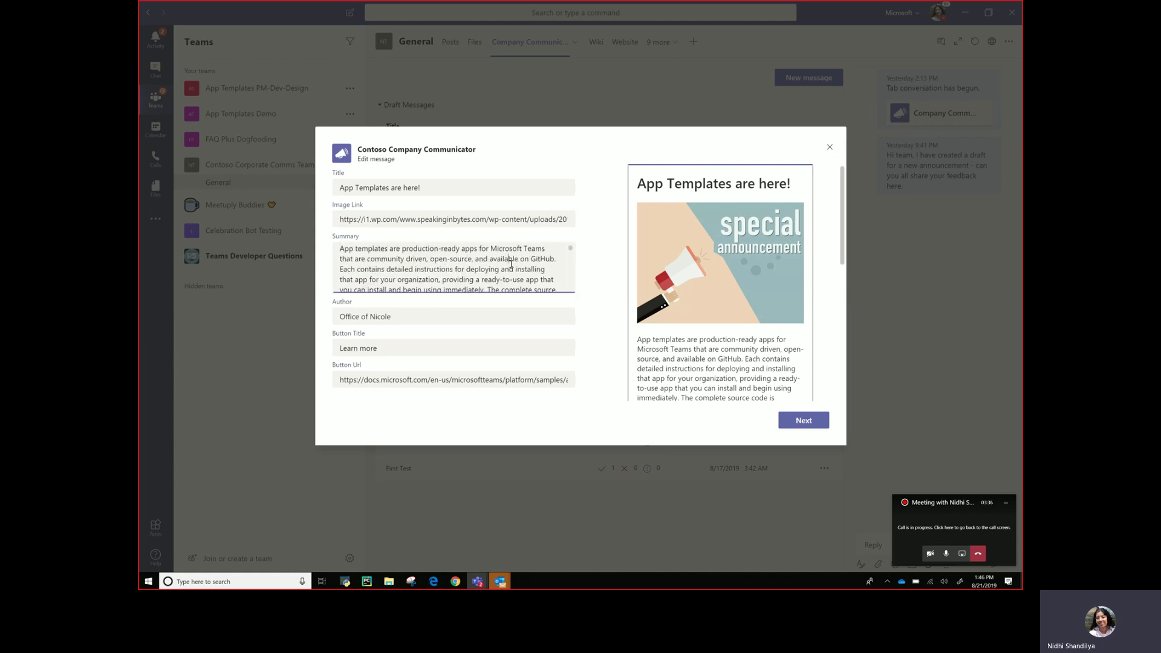
scroll(511, 264, down, 5)
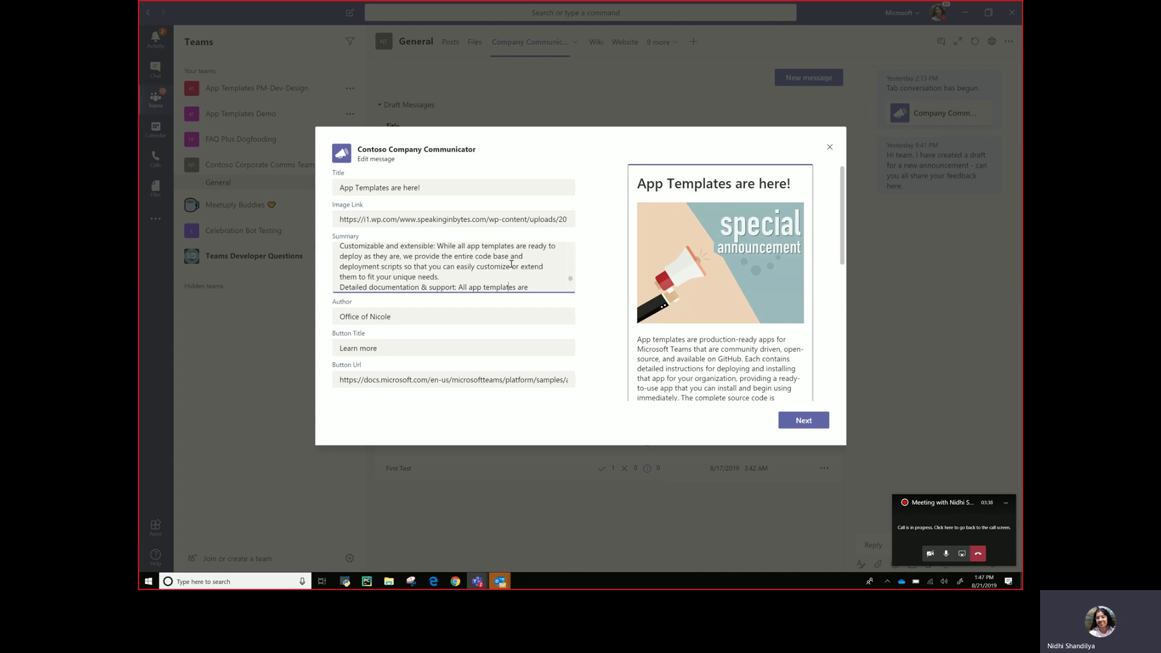
scroll(510, 264, down, 1)
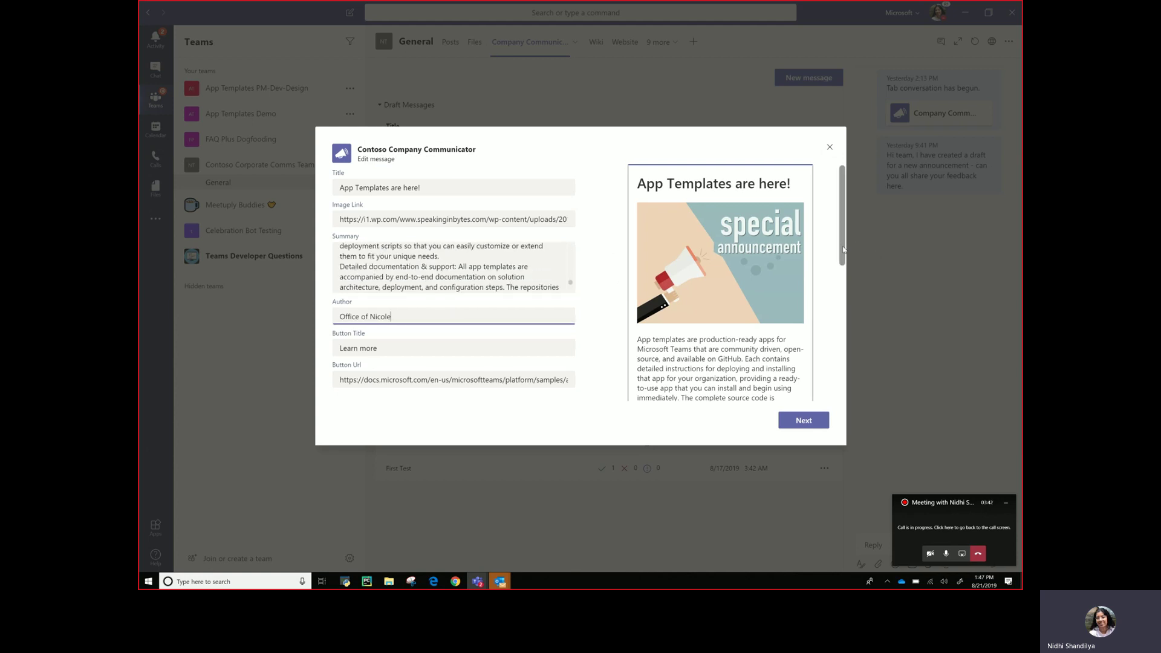
scroll(842, 249, down, 10)
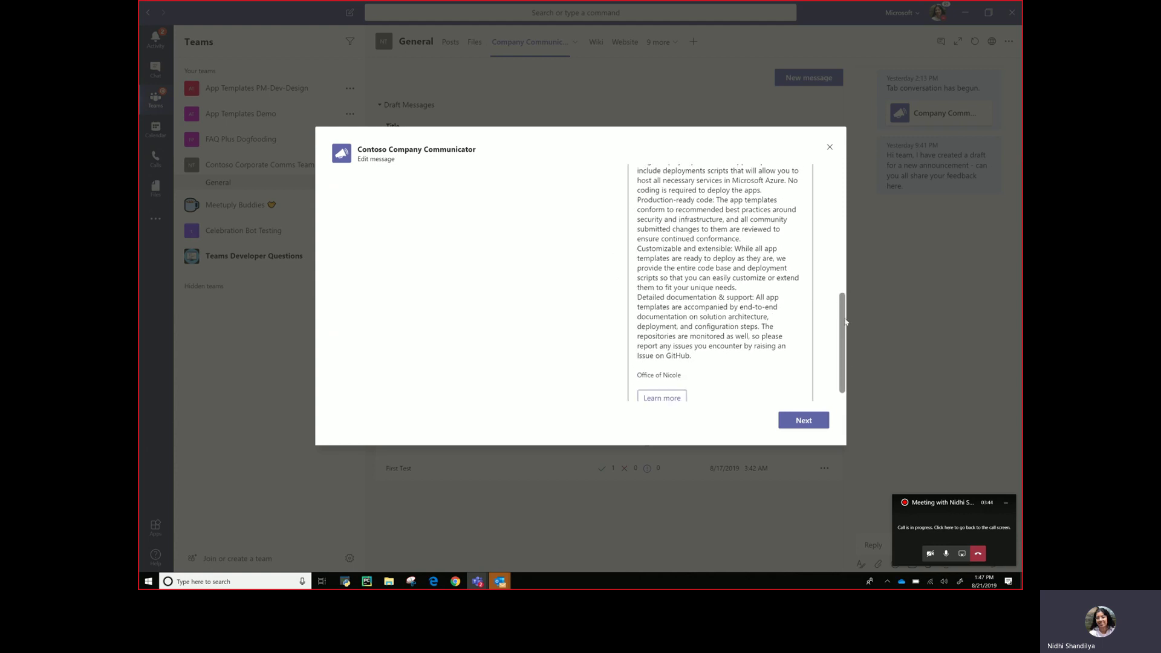
scroll(846, 322, up, 10)
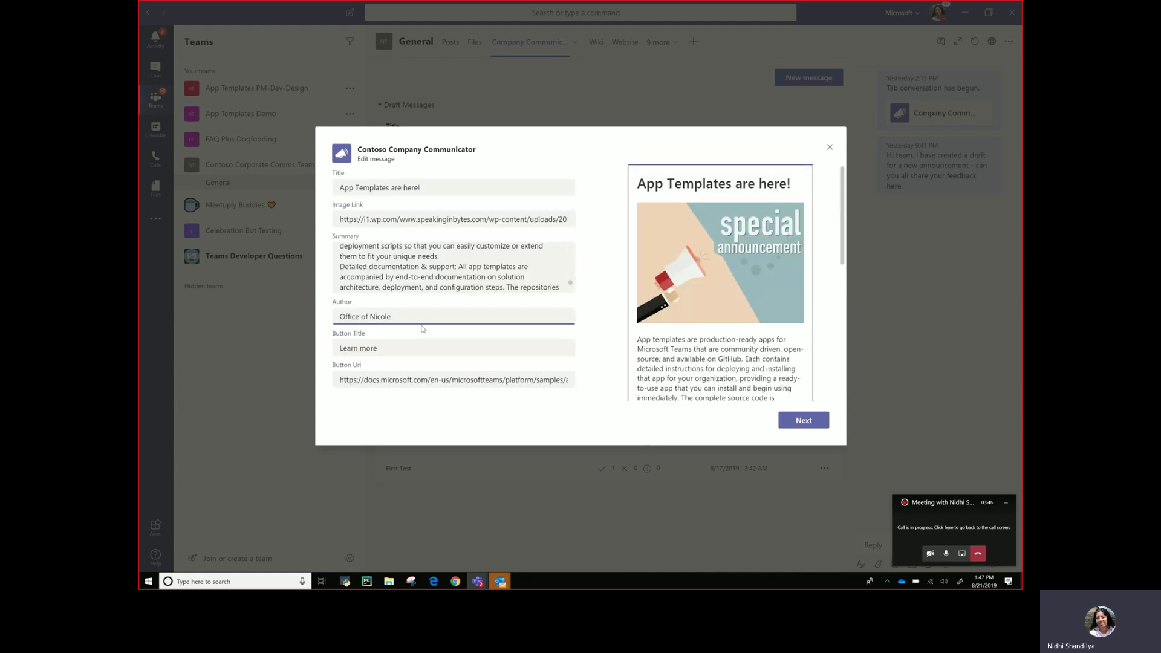
Step: Replace the draft's author with "Q"
drag(409, 317, 271, 328)
text(Office)
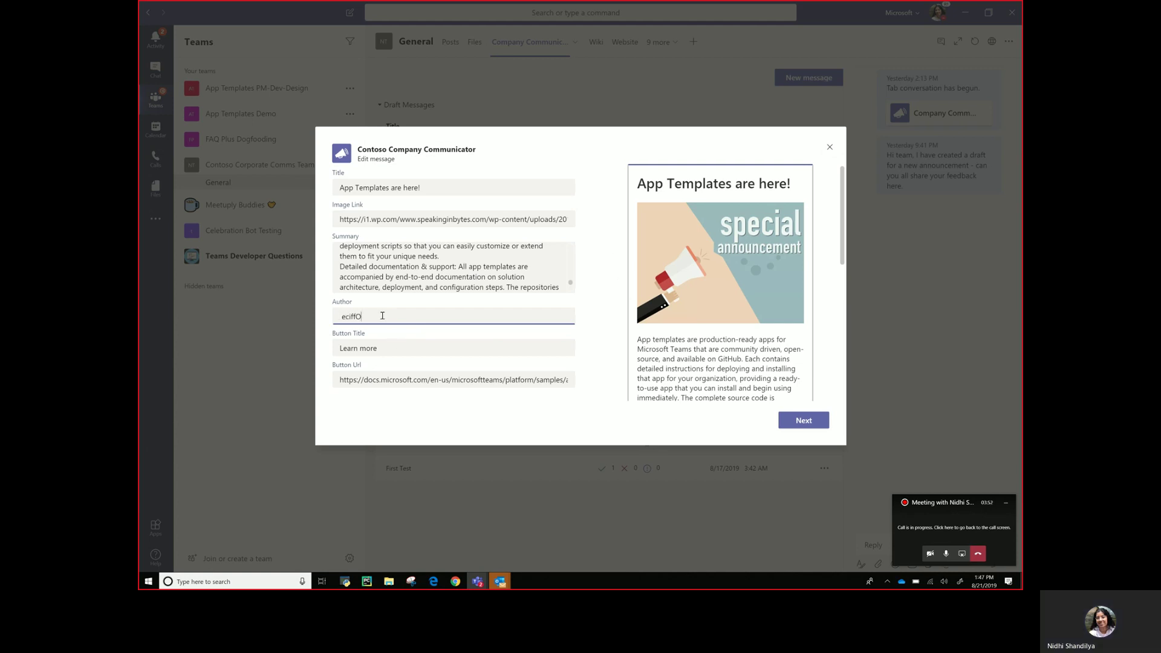
drag(382, 316, 264, 309)
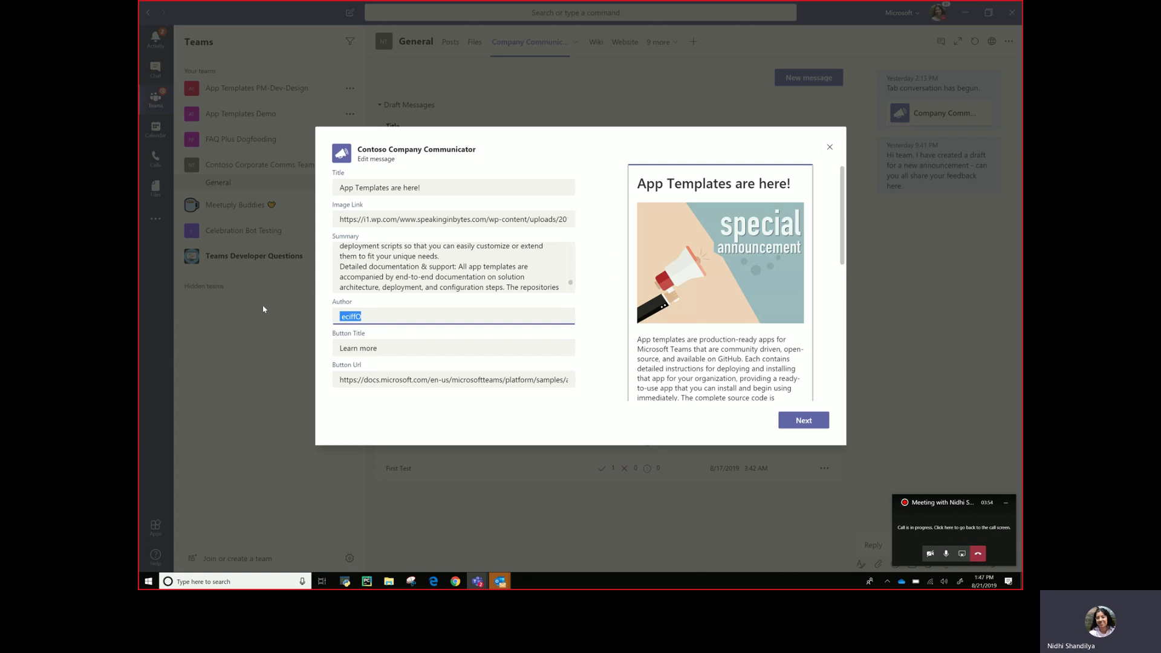
text(O)
Step: Check the button title and the end of the card preview, and proceed to the message's delivery options
click(359, 347)
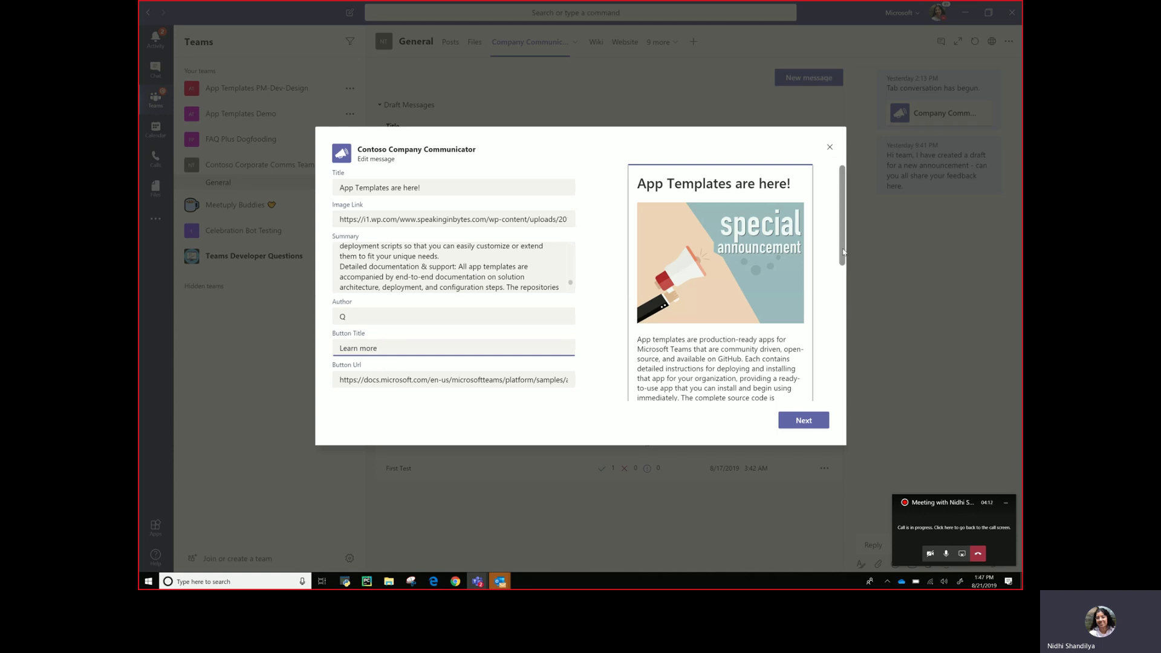
drag(843, 251, 850, 398)
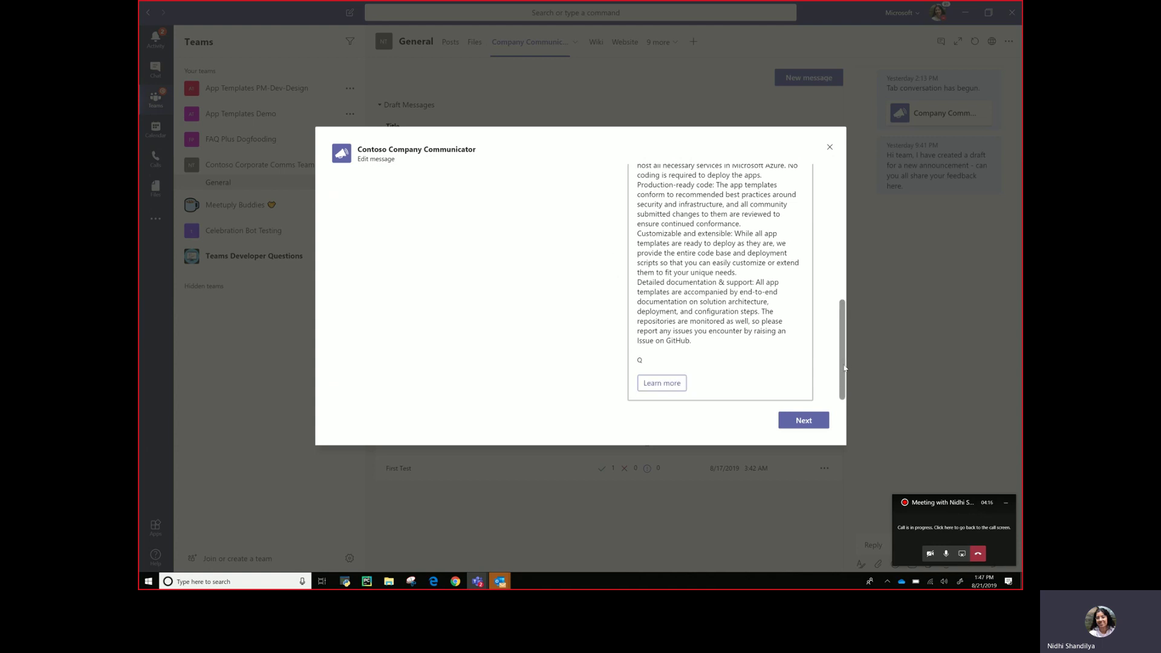
scroll(844, 368, up, 10)
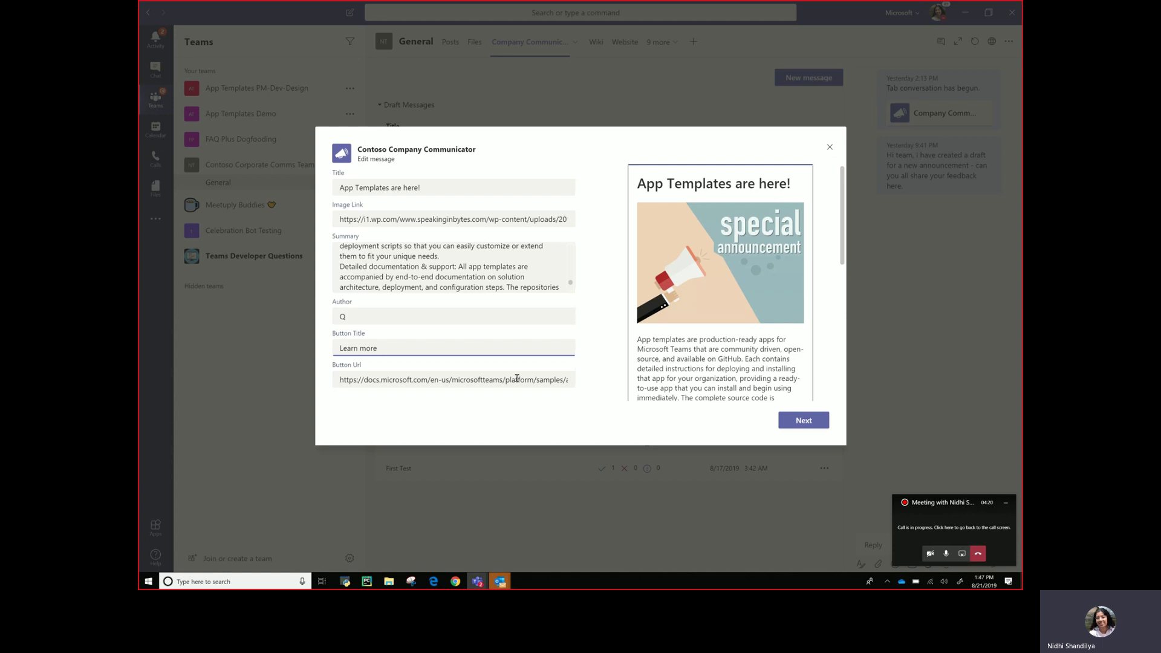
click(805, 420)
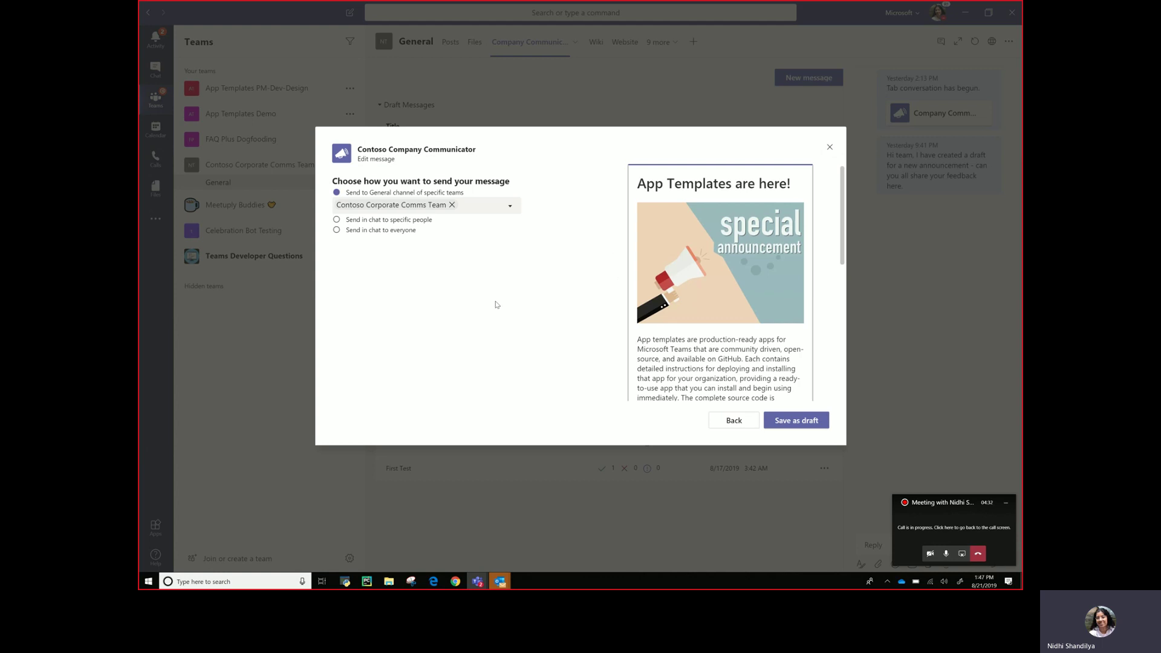
Step: Try out the delivery options: the selectable teams, chat to specific people, chat to everyone and the General channel
click(509, 206)
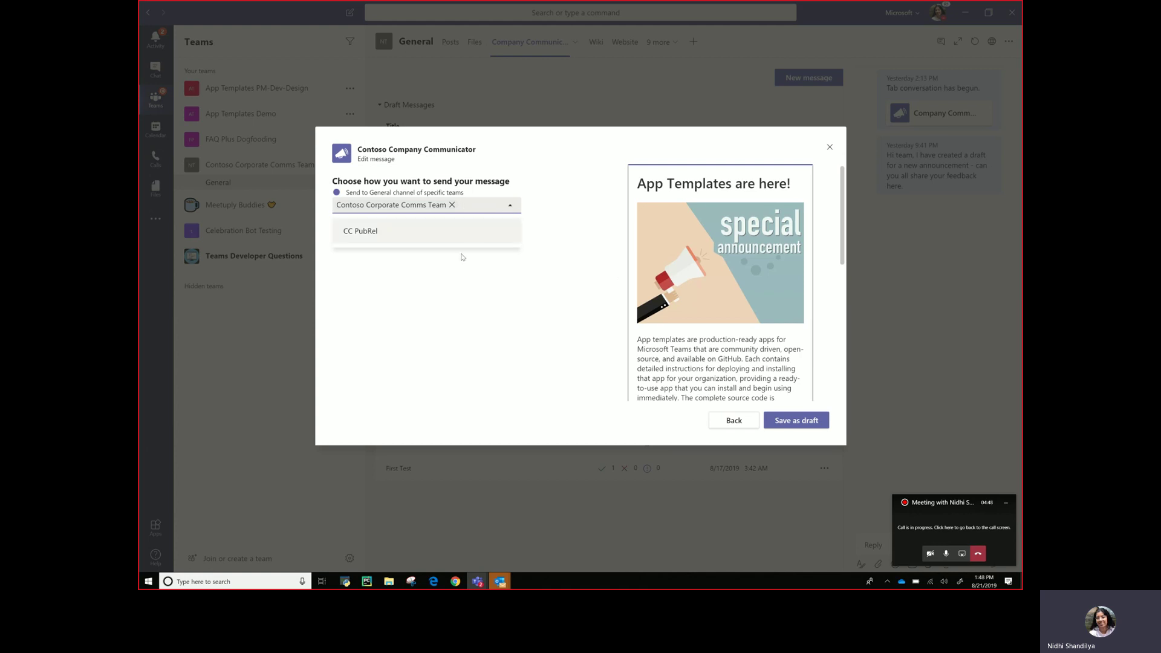
click(507, 313)
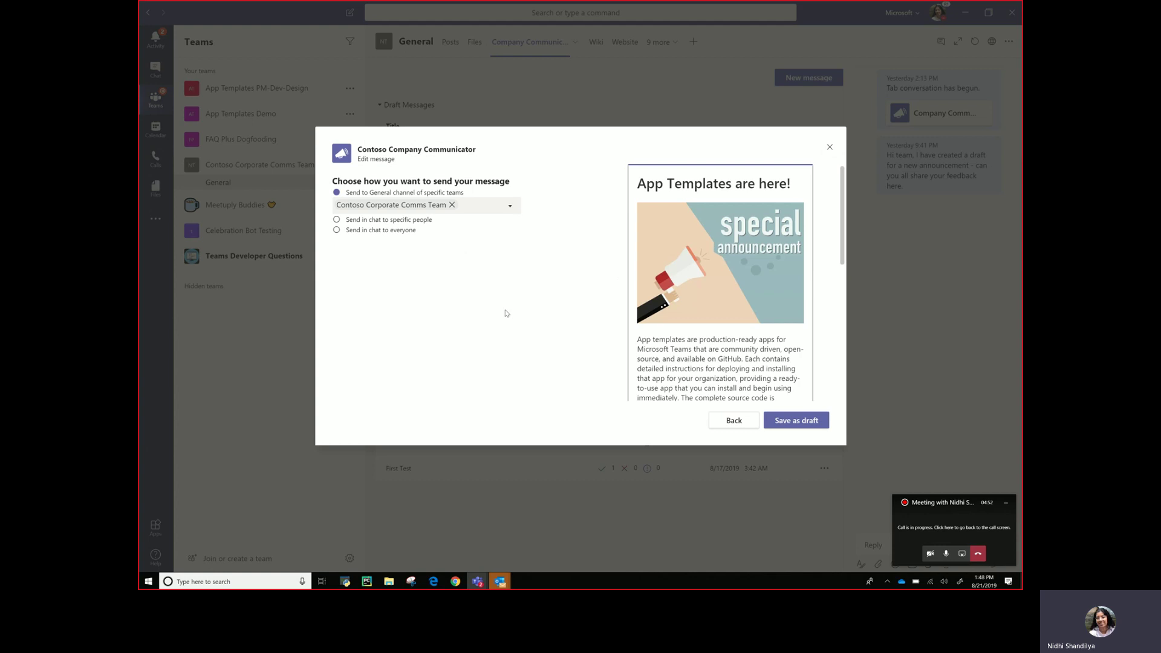
click(337, 220)
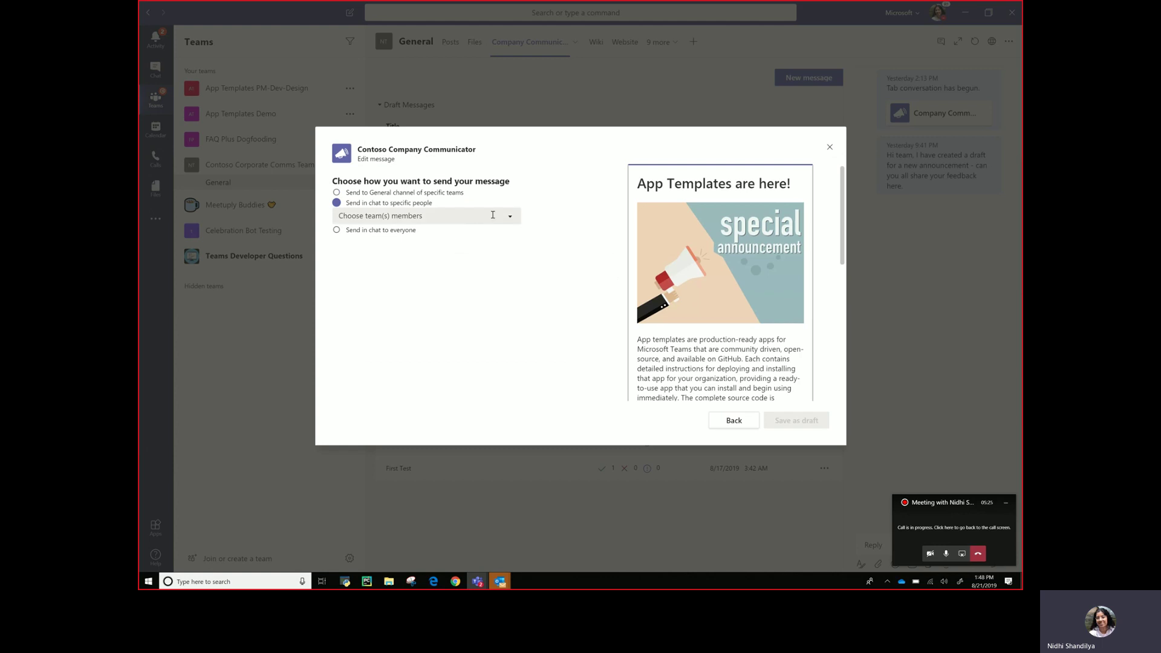
click(337, 231)
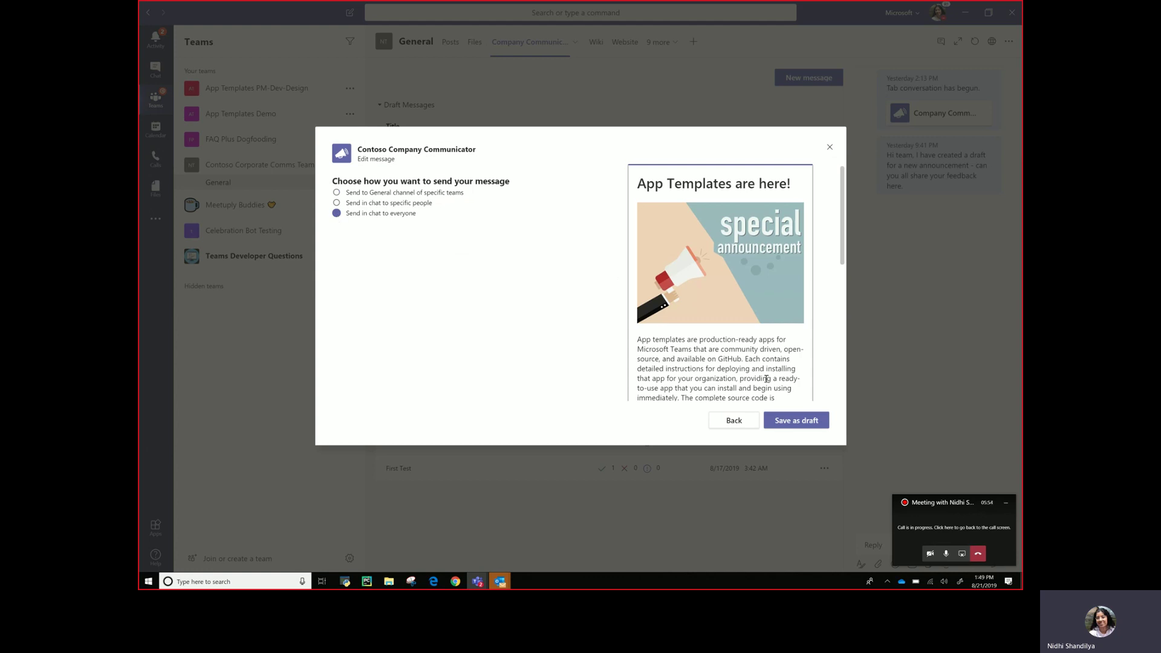
click(337, 193)
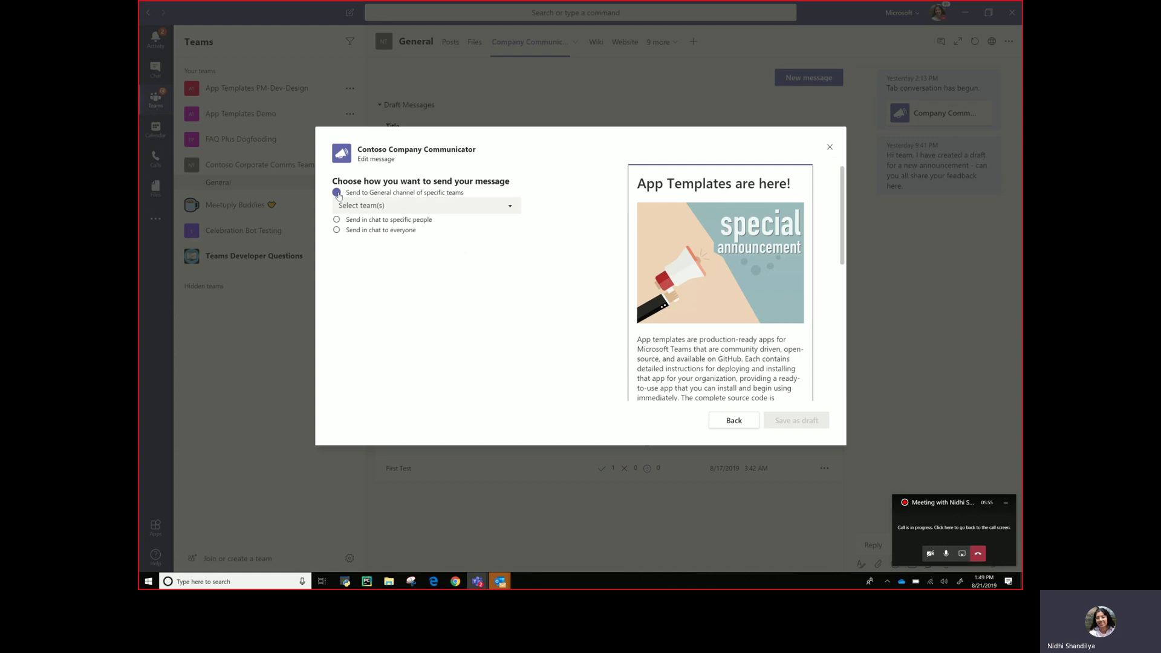
click(337, 220)
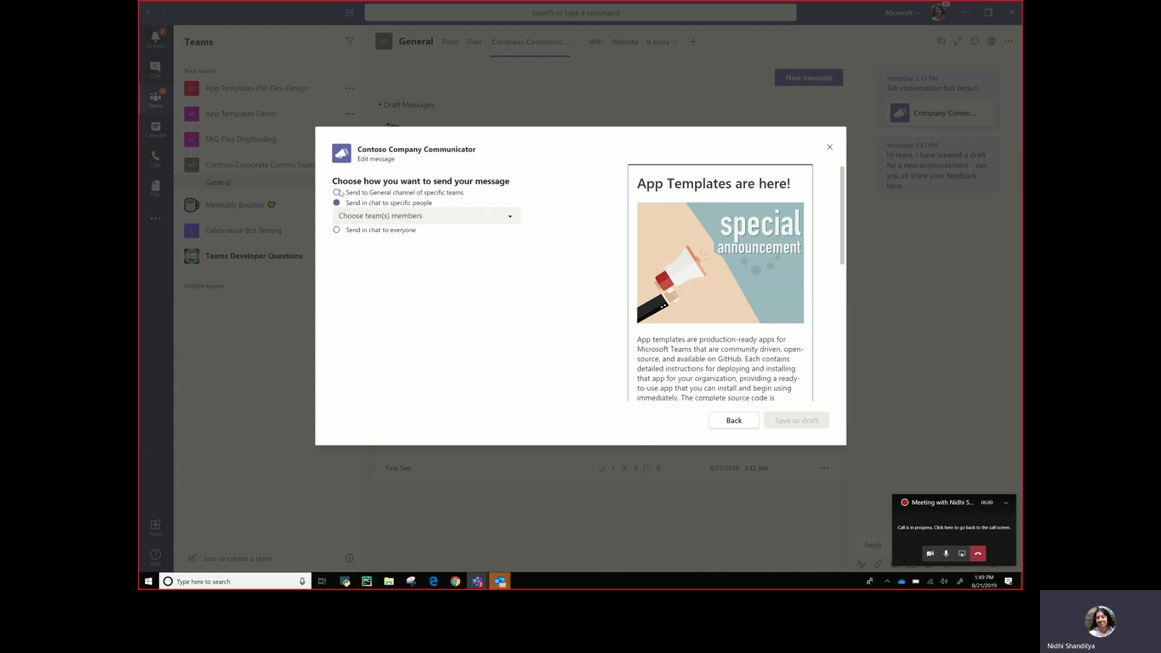
Step: Set delivery to the General channel of specific teams, choose Contoso Corporate Comms Team, and save the message as a draft
click(337, 192)
click(385, 203)
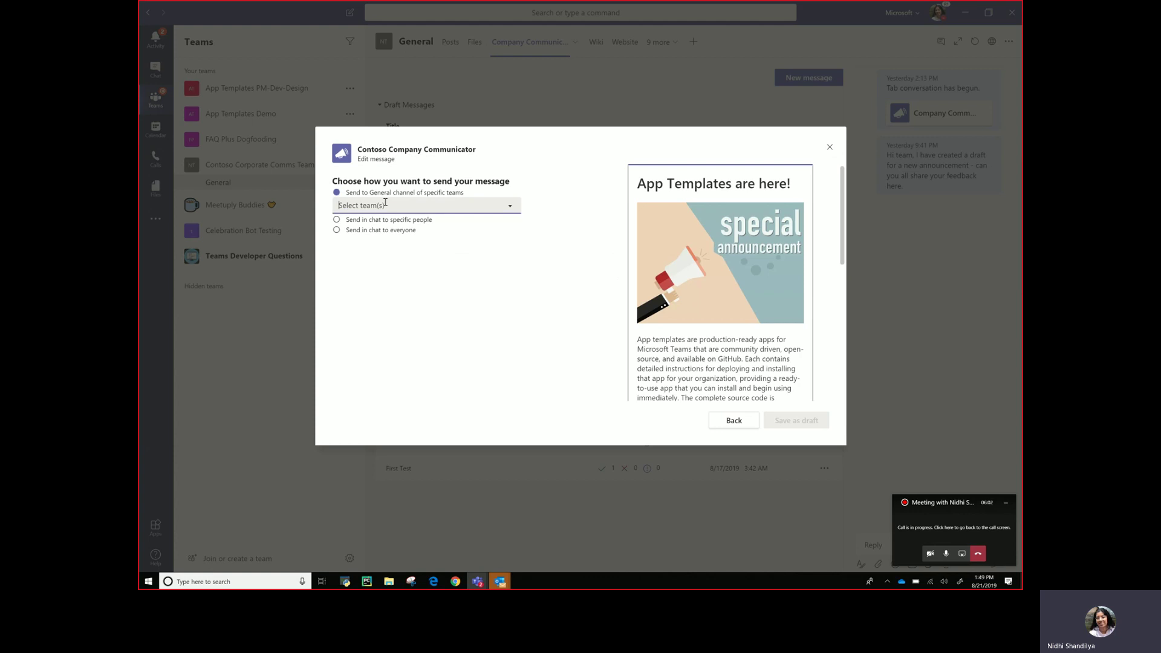
click(476, 202)
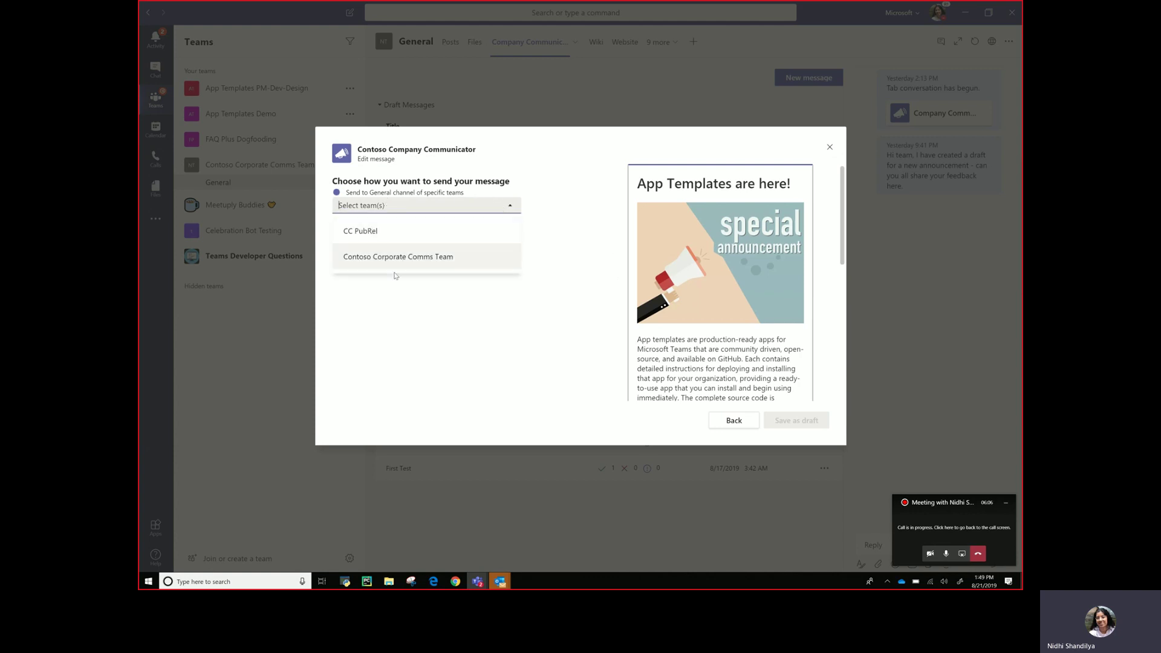
click(408, 259)
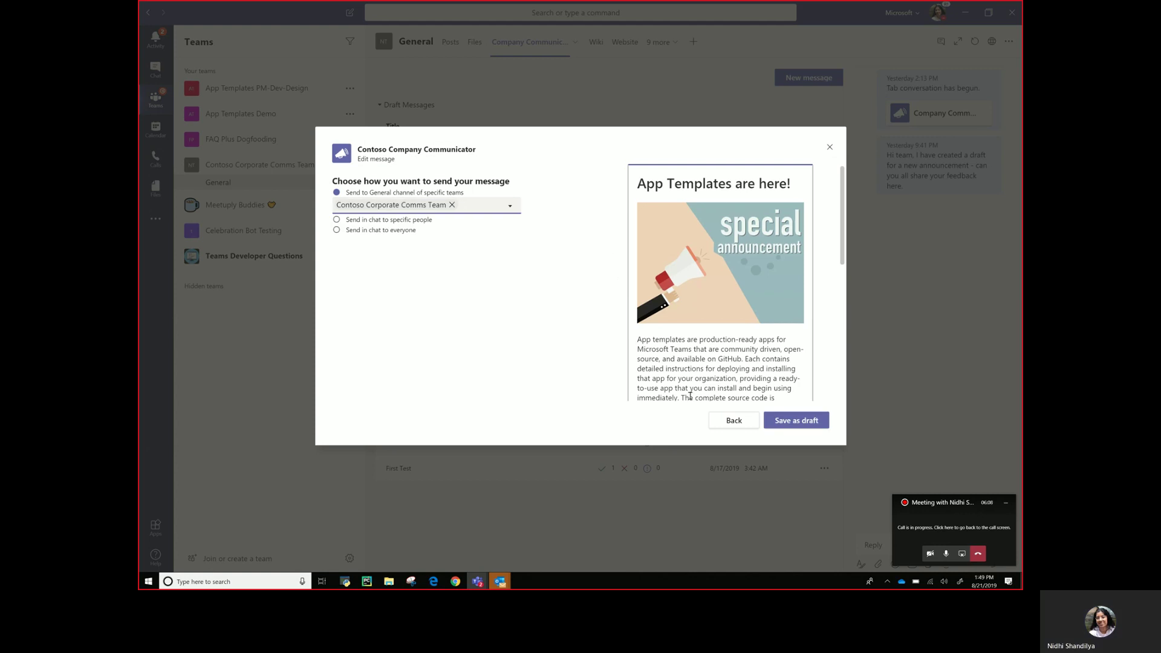
click(794, 422)
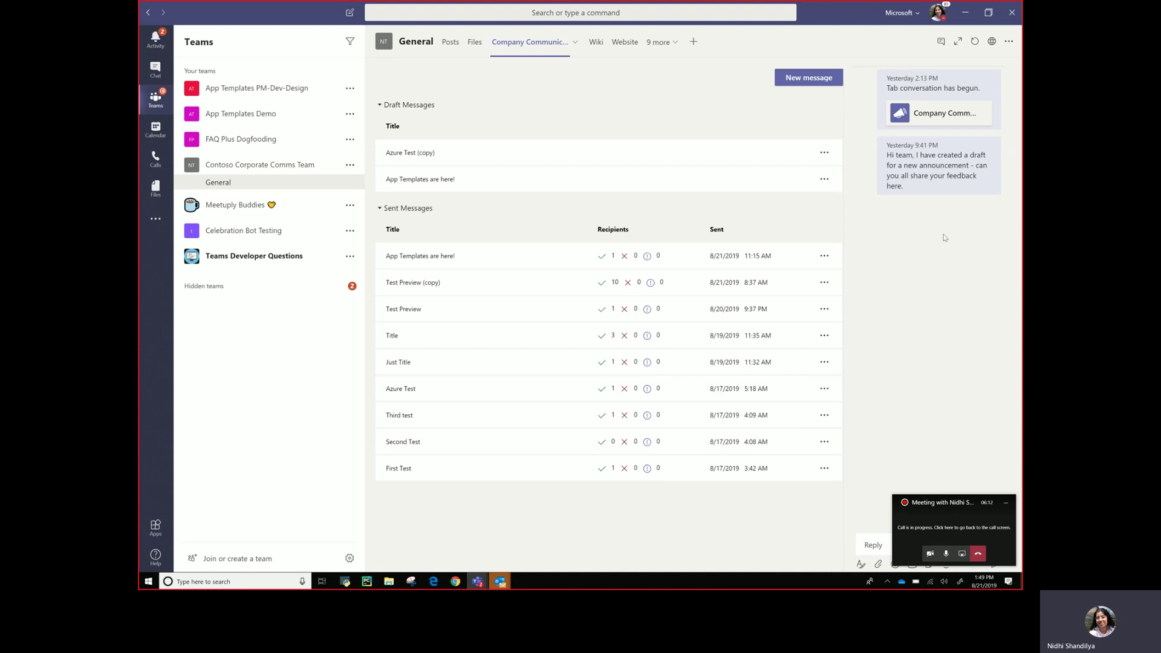
Step: Send the draft "App Templates are here!" to the Contoso Corporate Comms Team after checking the recipients and card preview
mouse_move(969, 223)
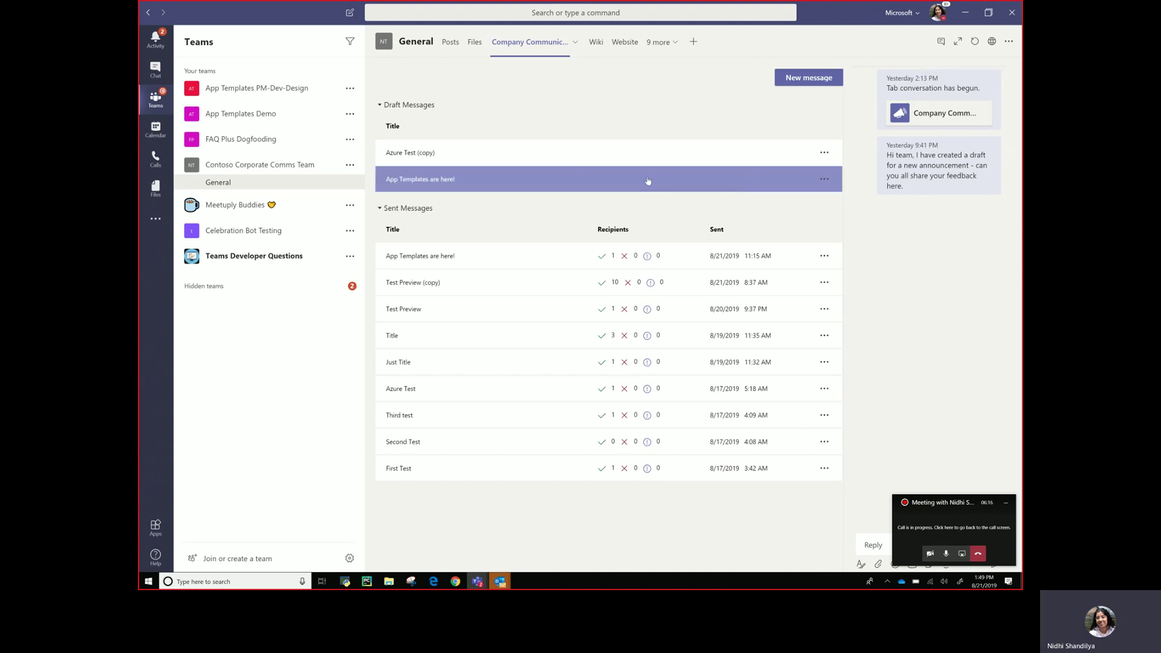
mouse_move(940, 181)
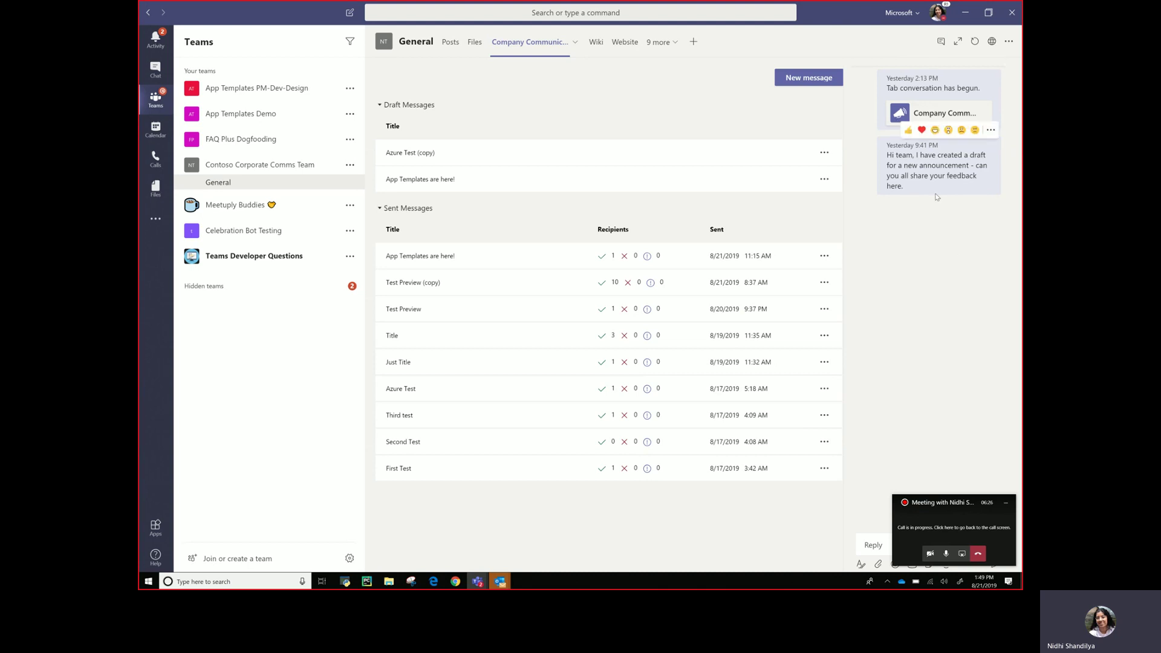
click(826, 180)
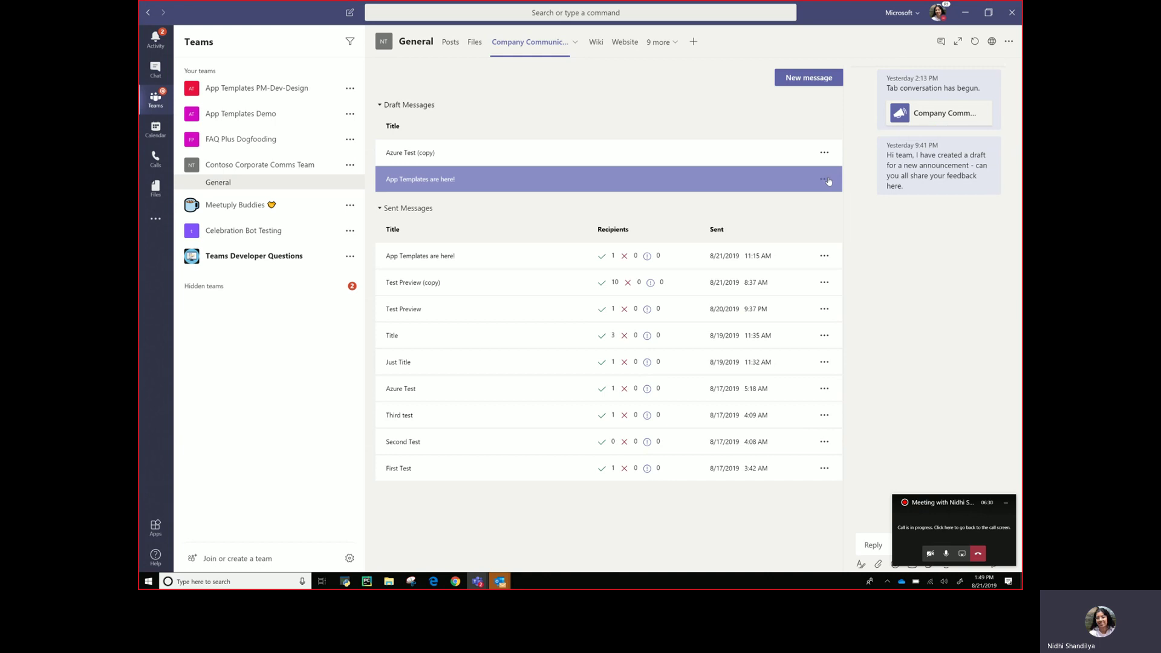
click(826, 180)
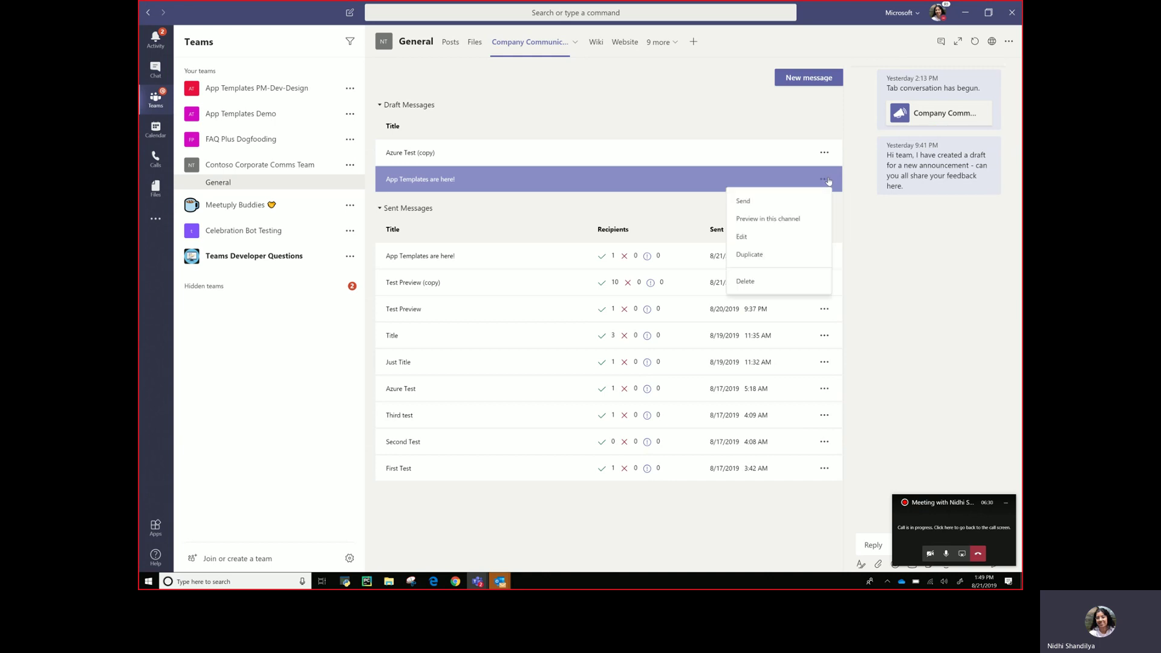
click(790, 204)
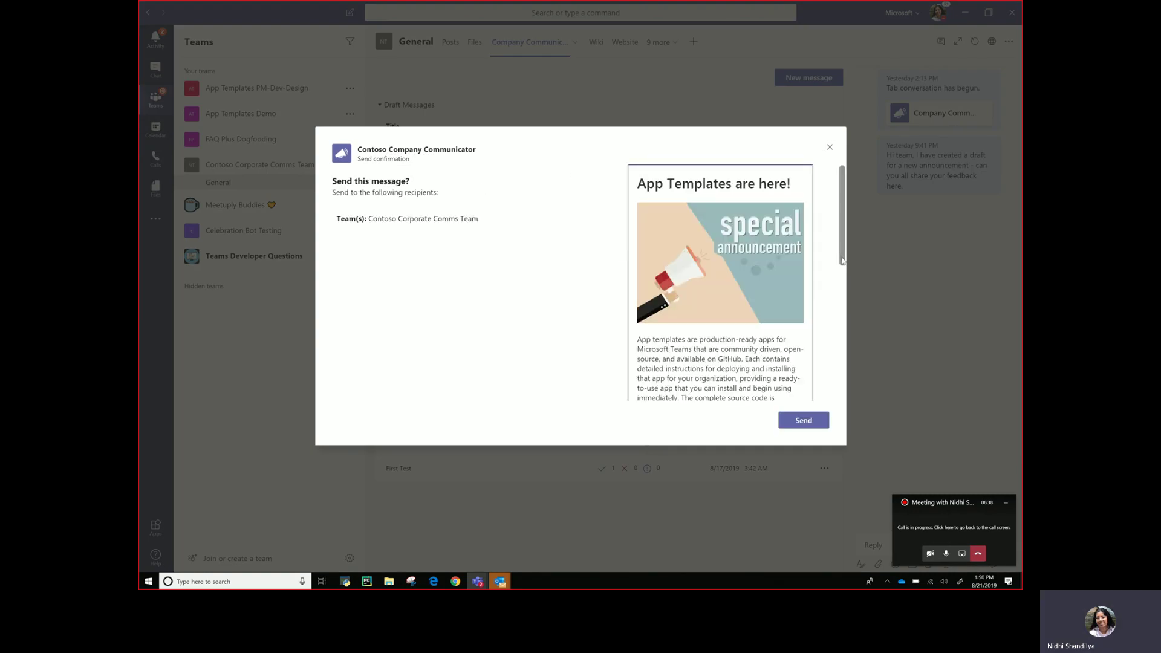
drag(843, 258, 849, 391)
click(797, 425)
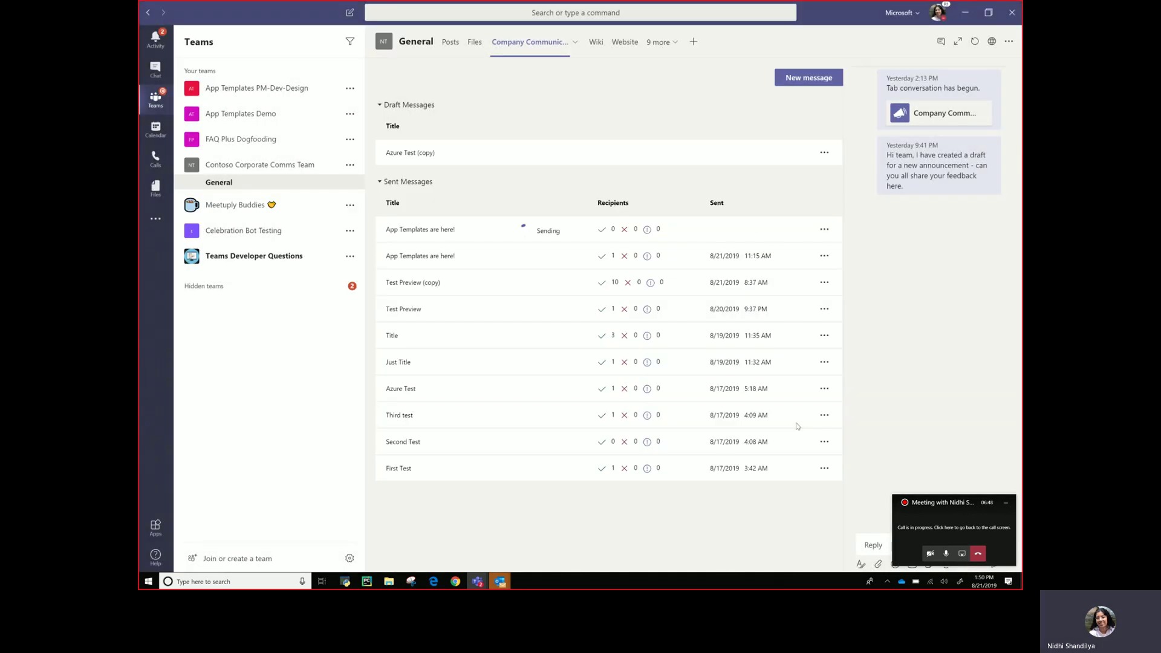
Step: Follow the posted announcement's Learn more link to the App Templates page and open Company Communicator's GitHub repository in a new tab
click(223, 188)
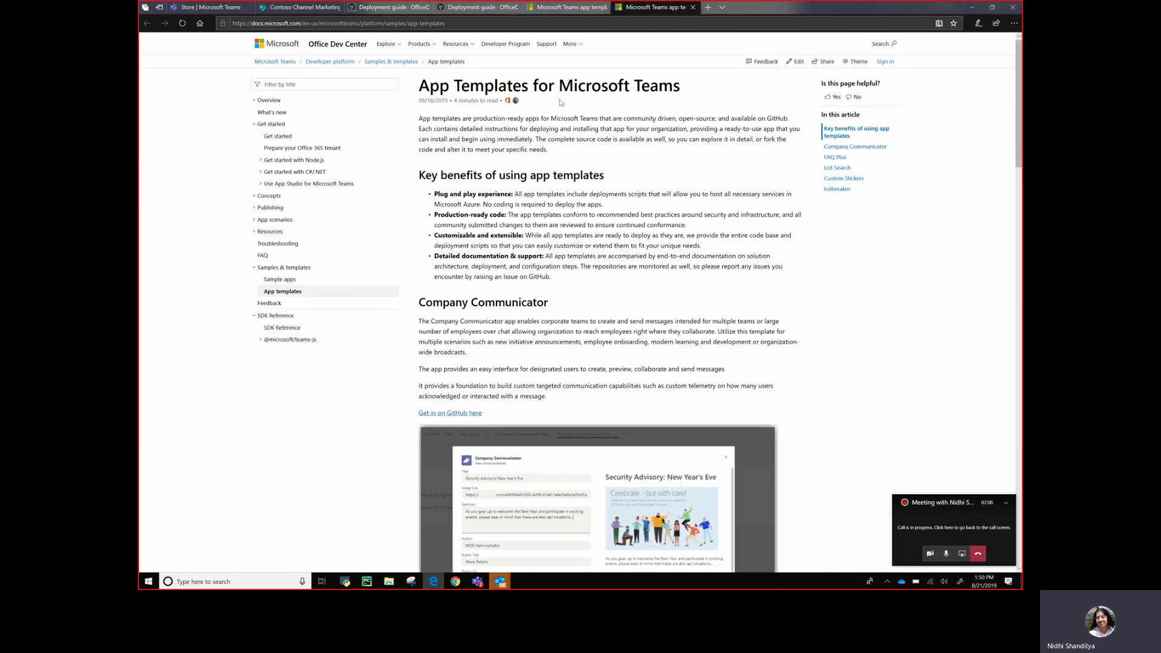
scroll(609, 302, down, 2)
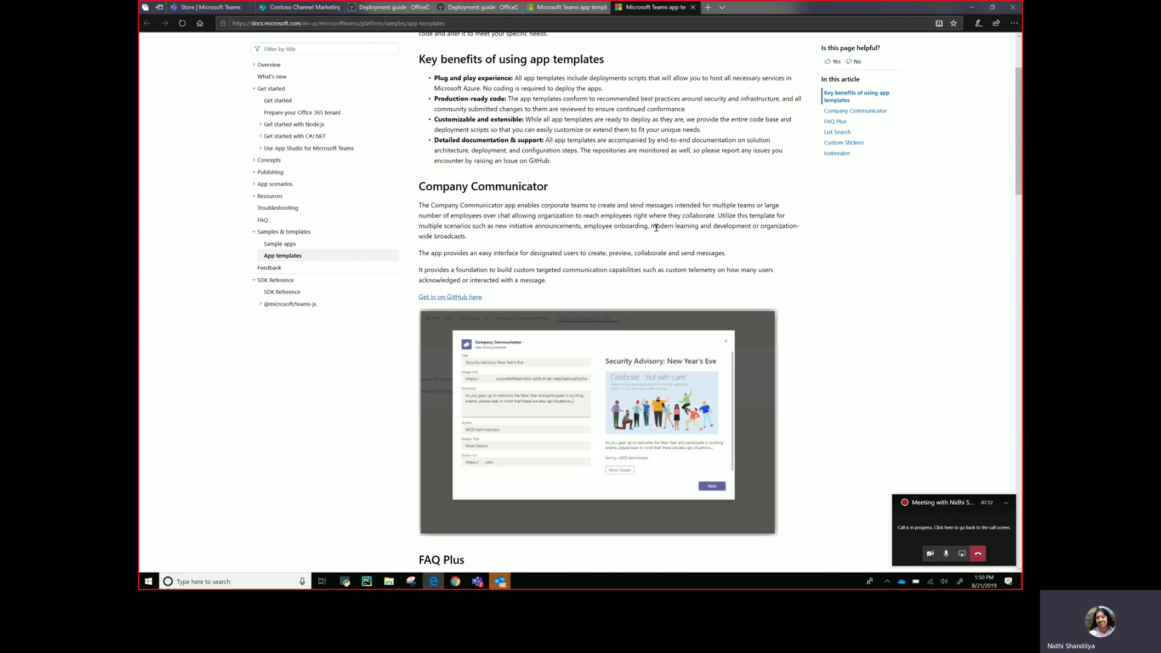
right_click(467, 298)
click(480, 306)
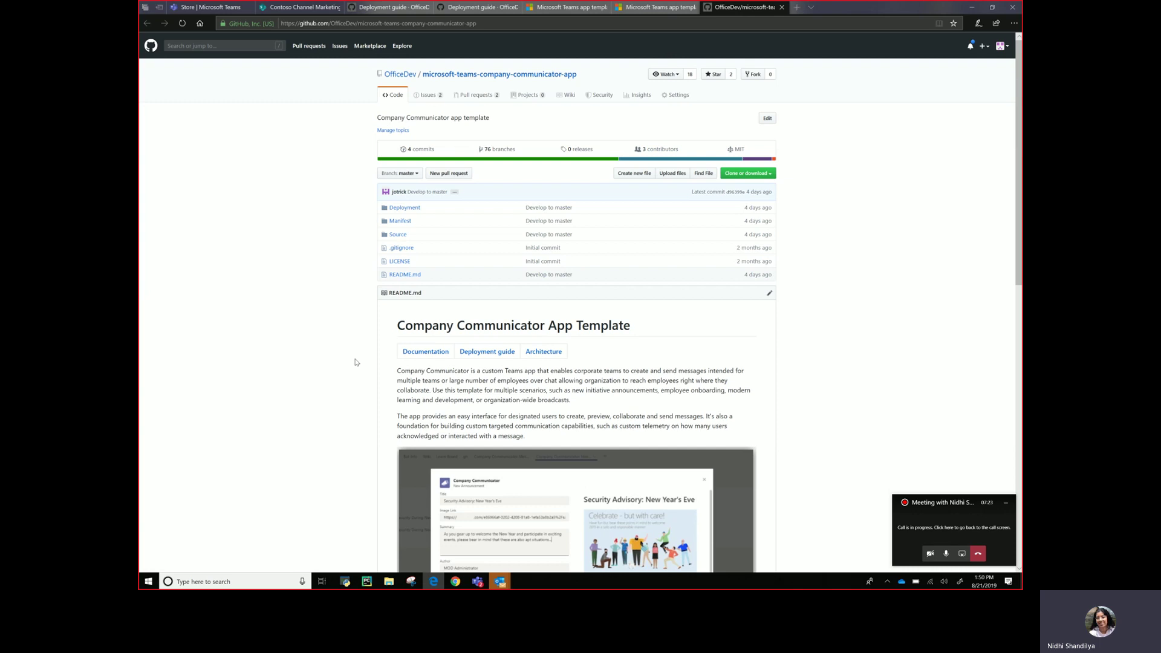
Step: Switch back to Teams and review the delivery status of the newest sent "App Templates are here!" message in Company Communicator
key(alt+Tab)
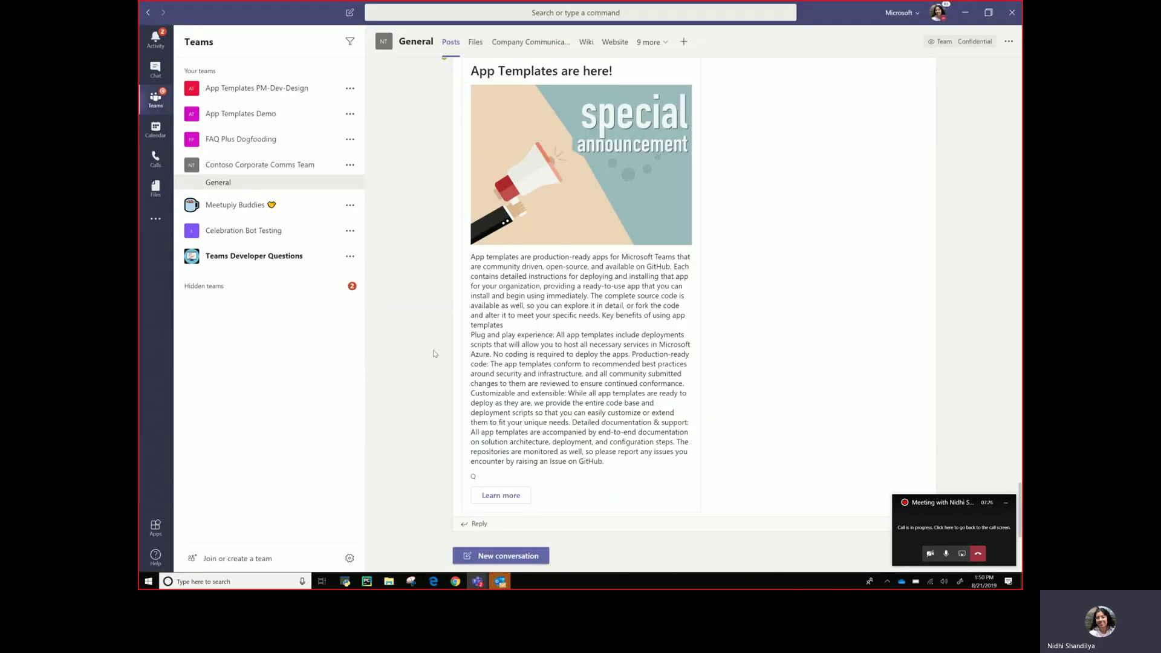
click(514, 43)
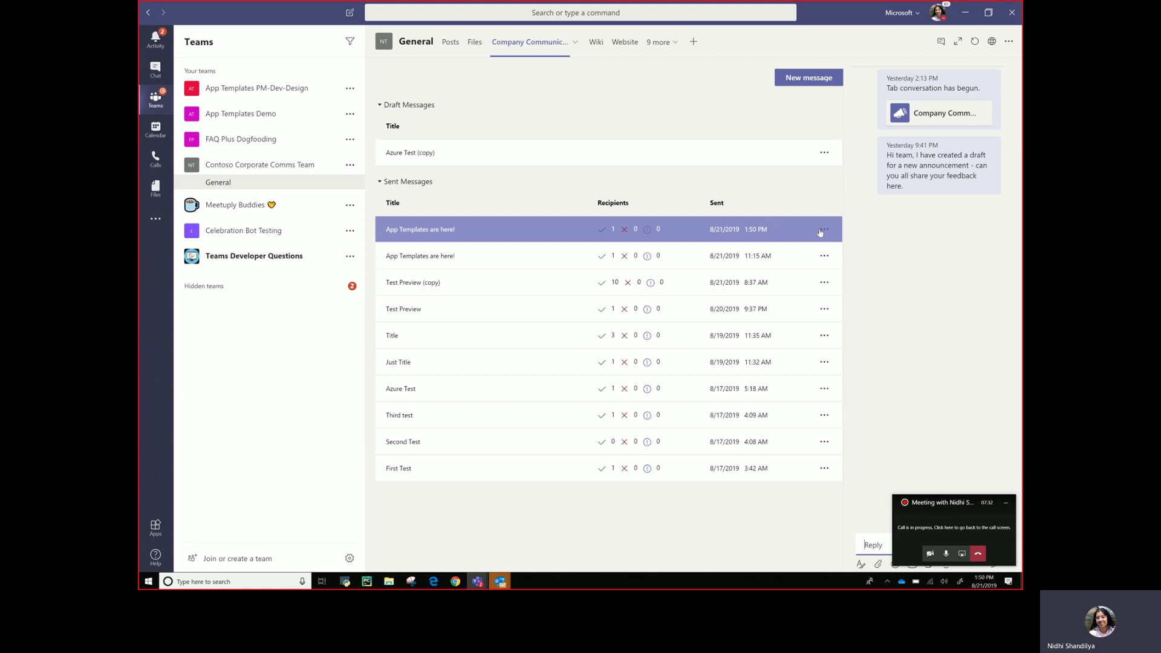
click(822, 232)
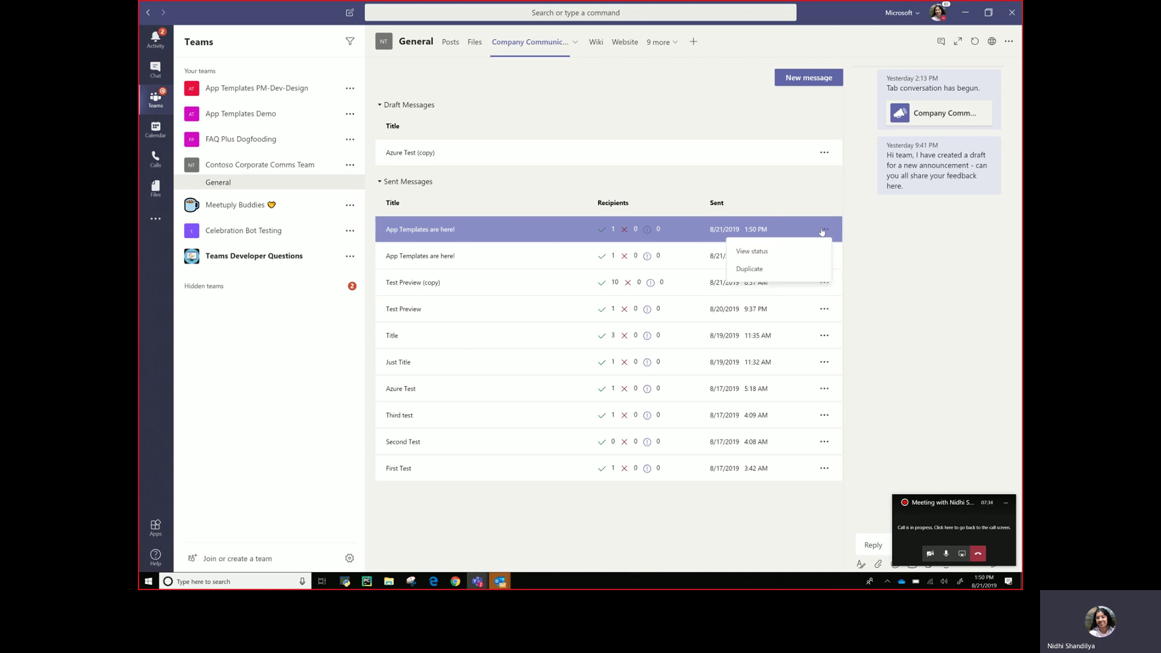
click(786, 254)
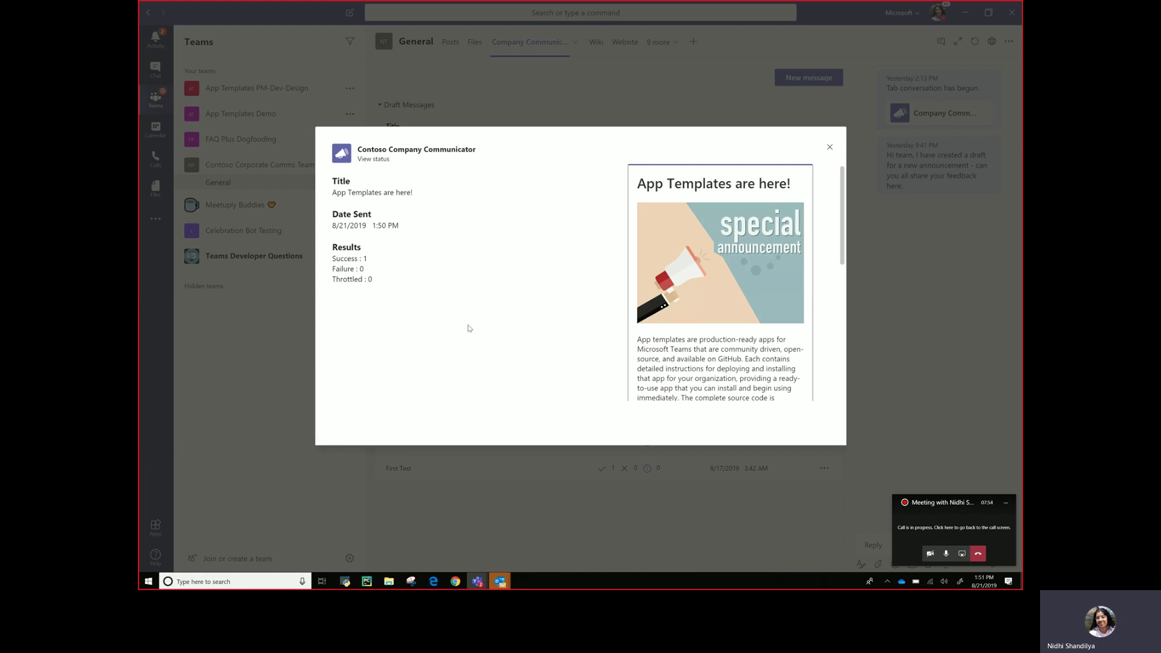
click(830, 148)
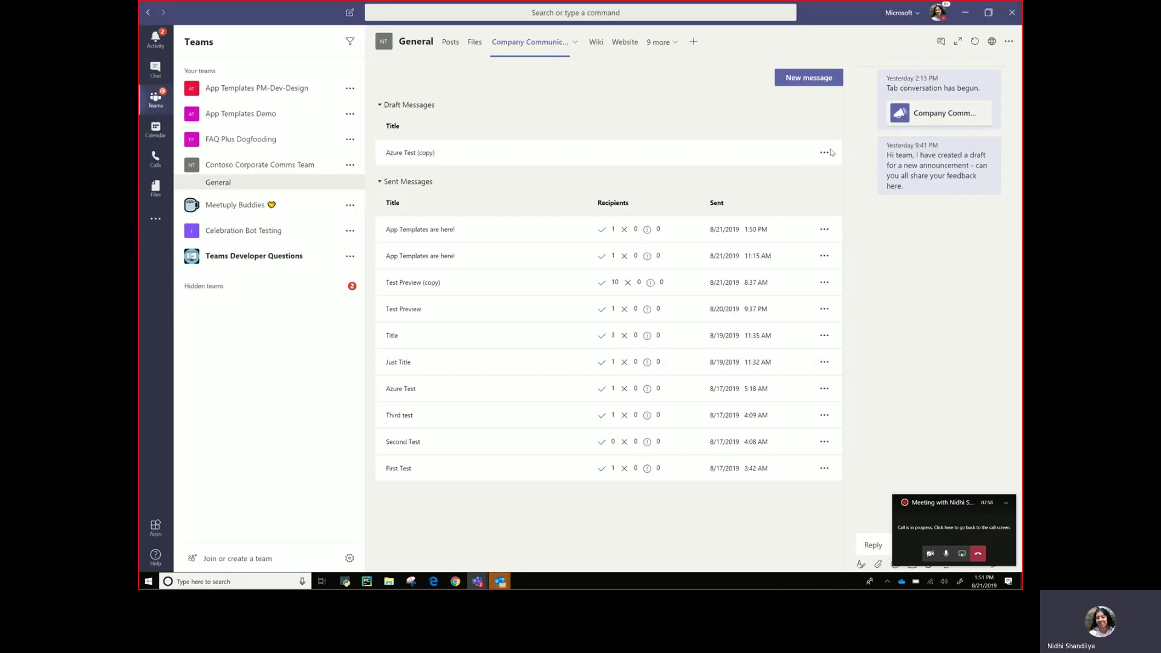
Step: Find the announcement in the General channel's posts and open the personal chat with the Company Communicator bot that posted it
click(437, 583)
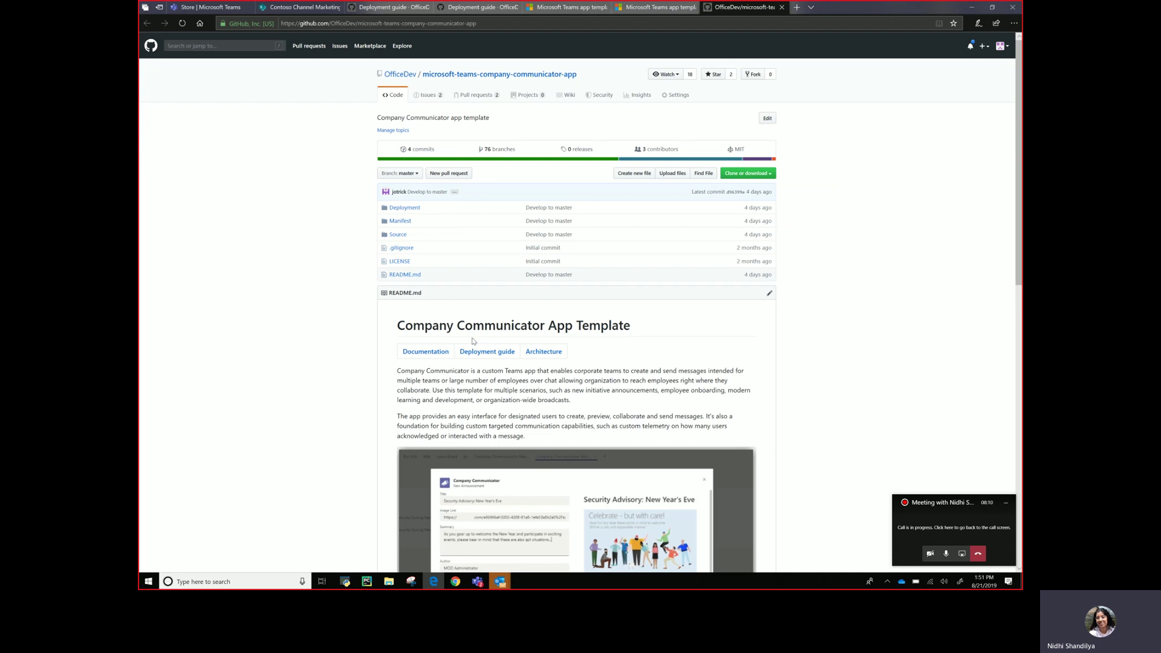
key(alt+Tab)
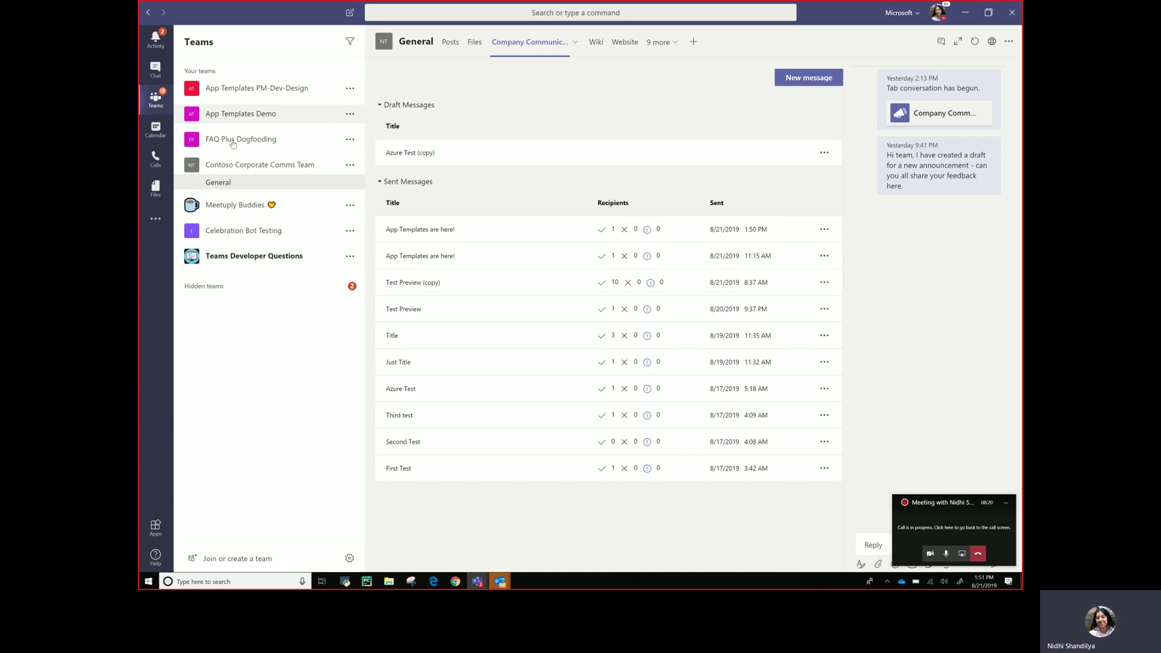
click(451, 42)
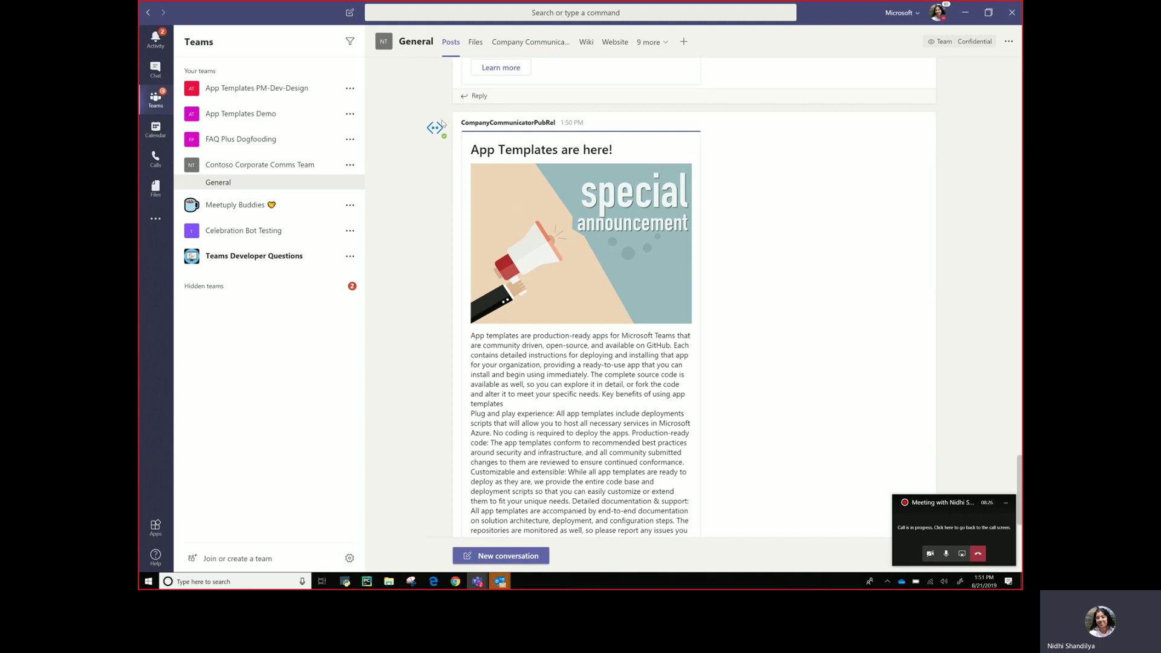
click(441, 130)
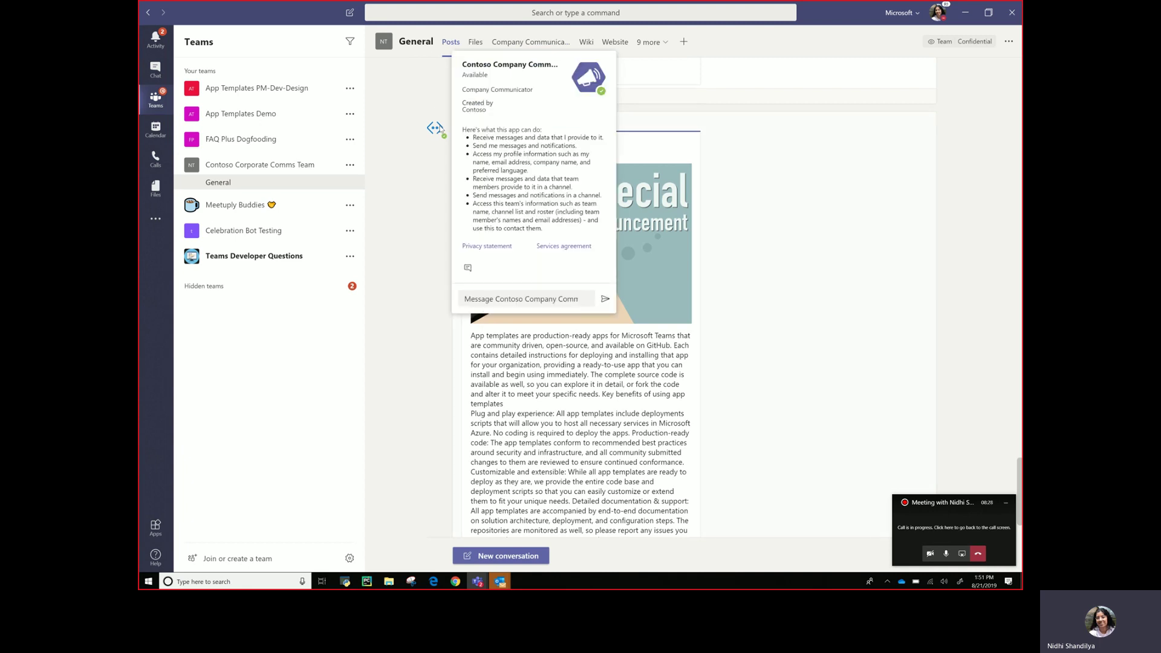
click(468, 268)
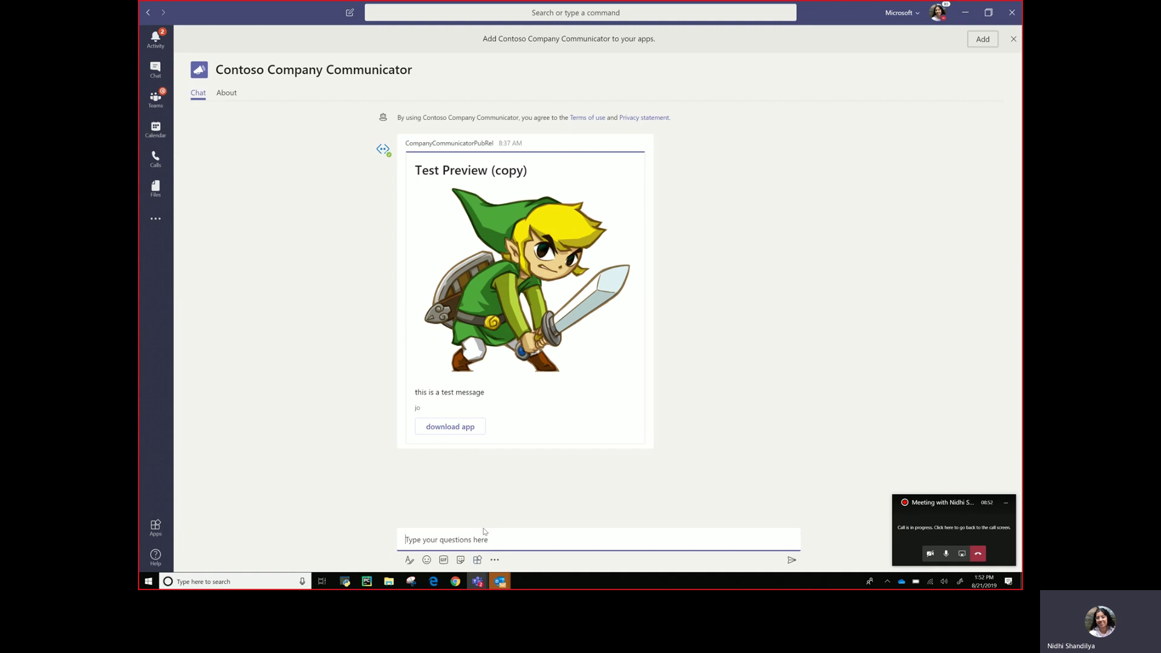
Step: Switch to Microsoft Edge and revisit the App Templates documentation page, then the Company Communicator GitHub repository
mouse_move(443, 585)
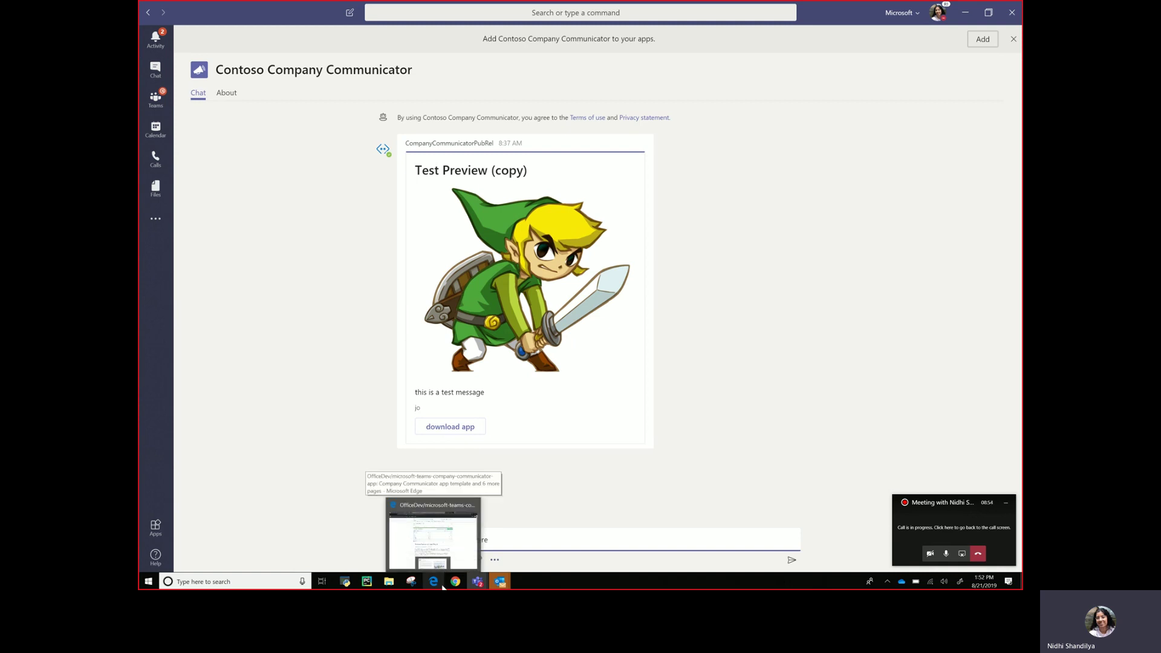
click(433, 538)
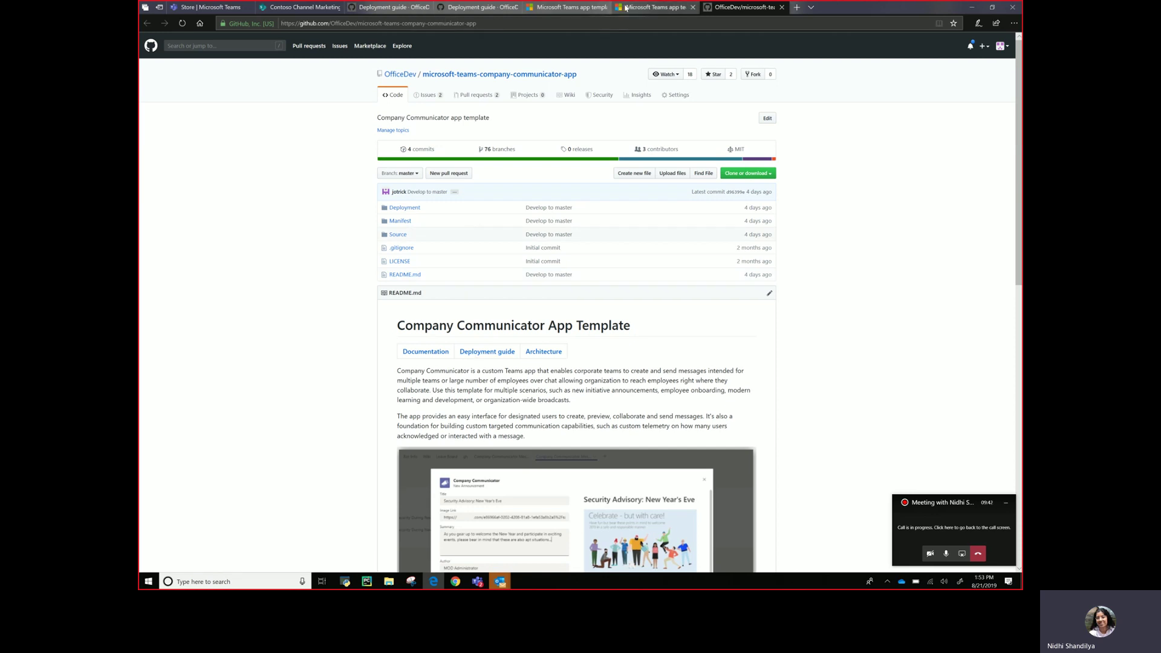
click(625, 8)
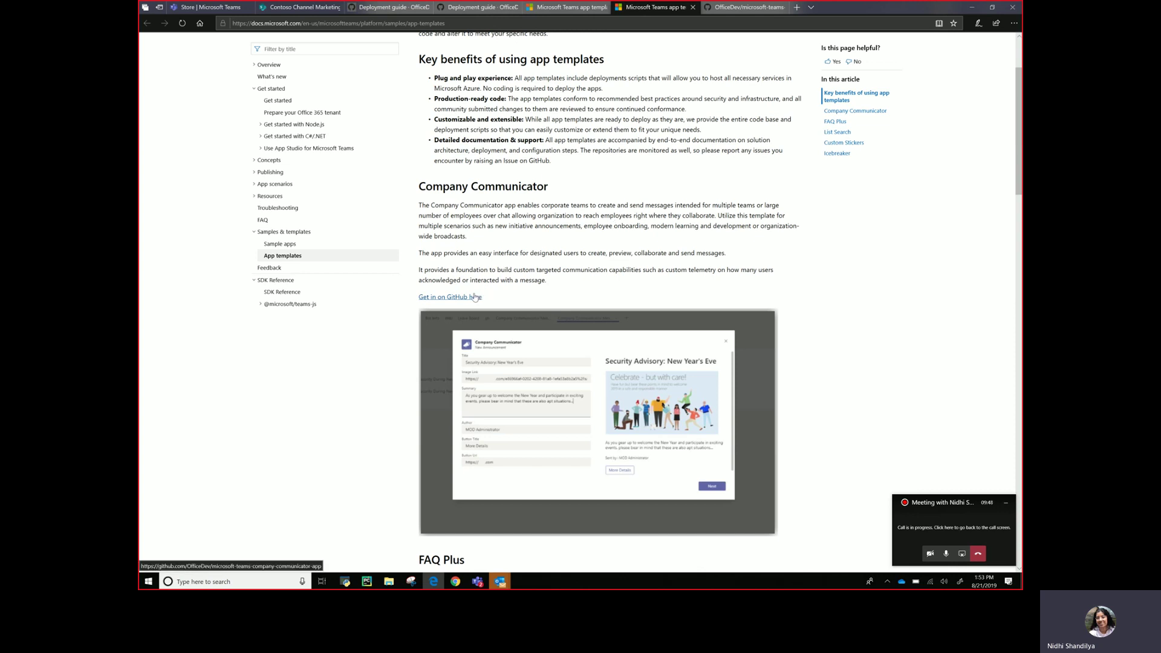
click(745, 10)
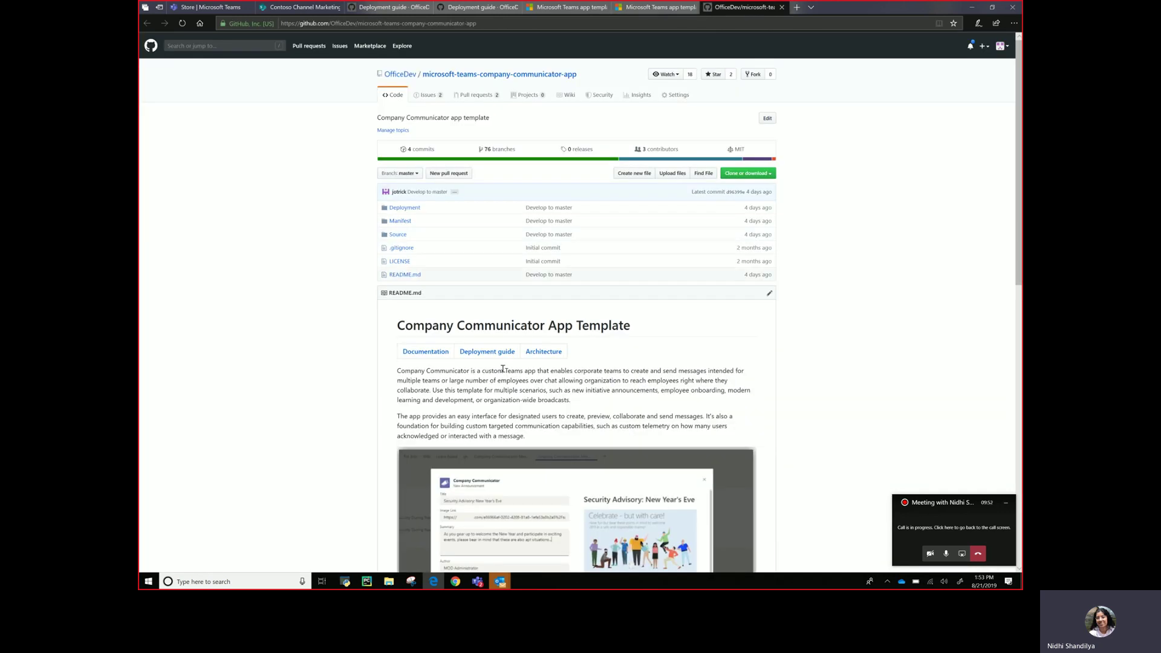
Step: Open the repository's Deployment guide and skim its prerequisites and setup steps, from Azure AD registration to running the apps in Teams
click(482, 355)
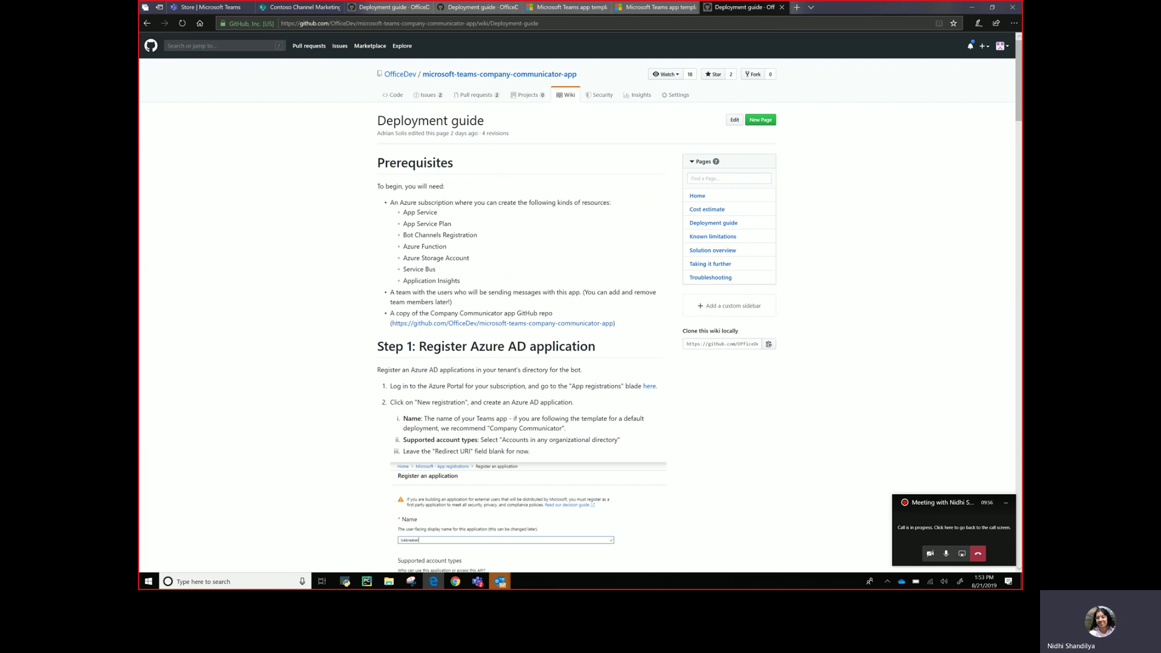
scroll(520, 302, down, 20)
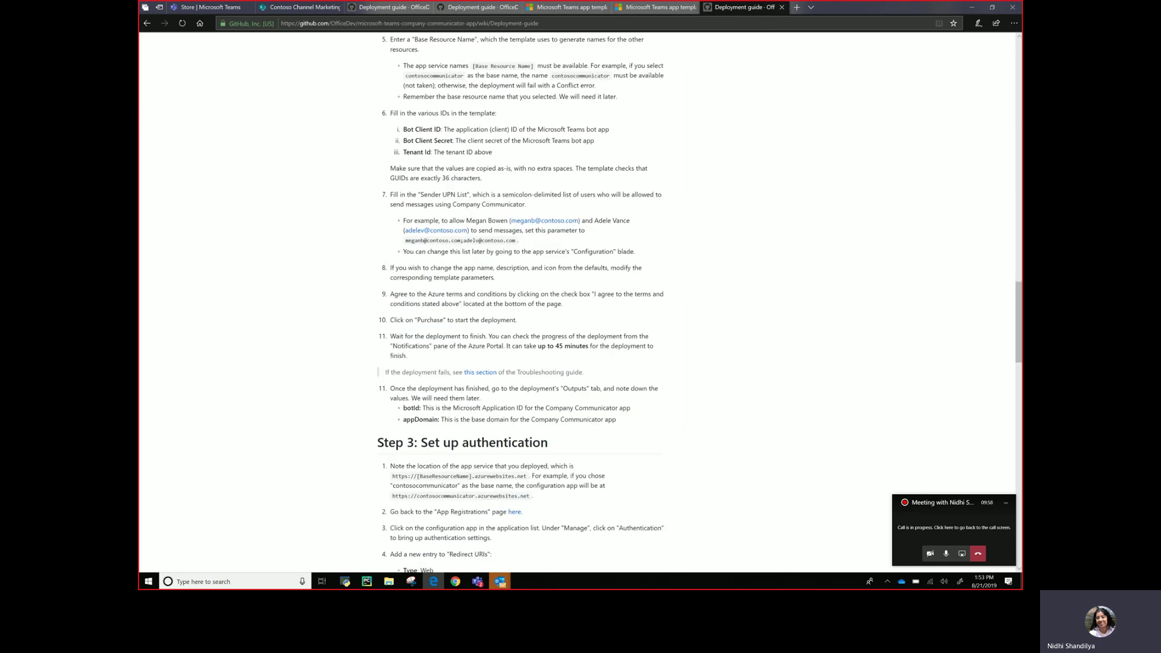
scroll(520, 302, down, 20)
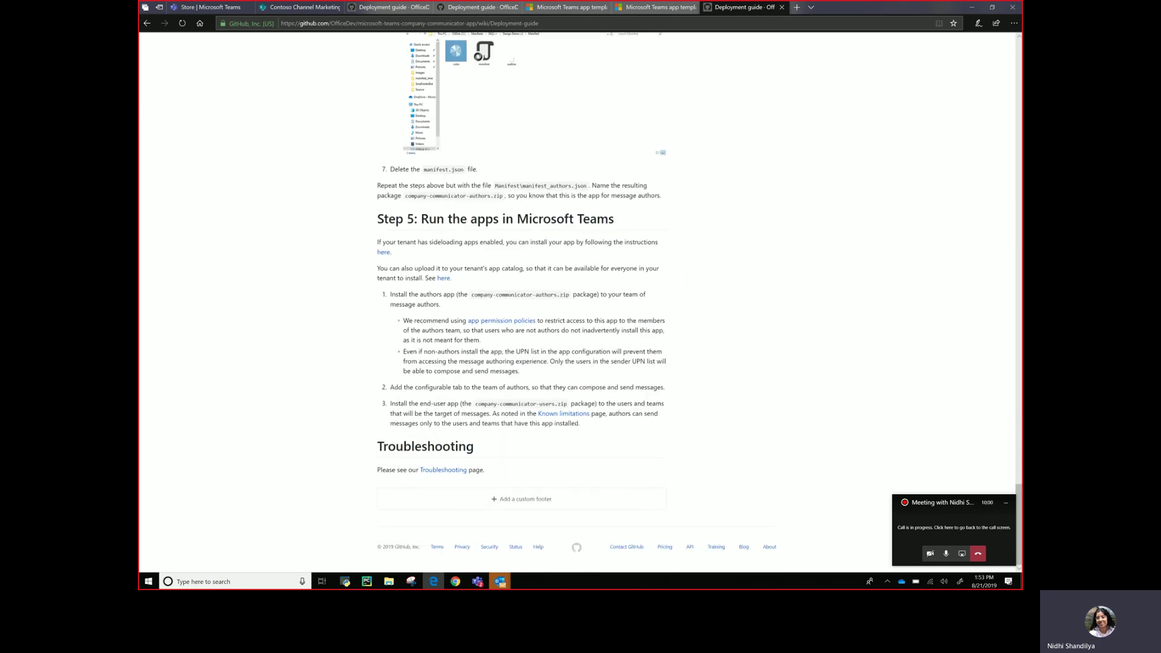
scroll(520, 302, up, 10)
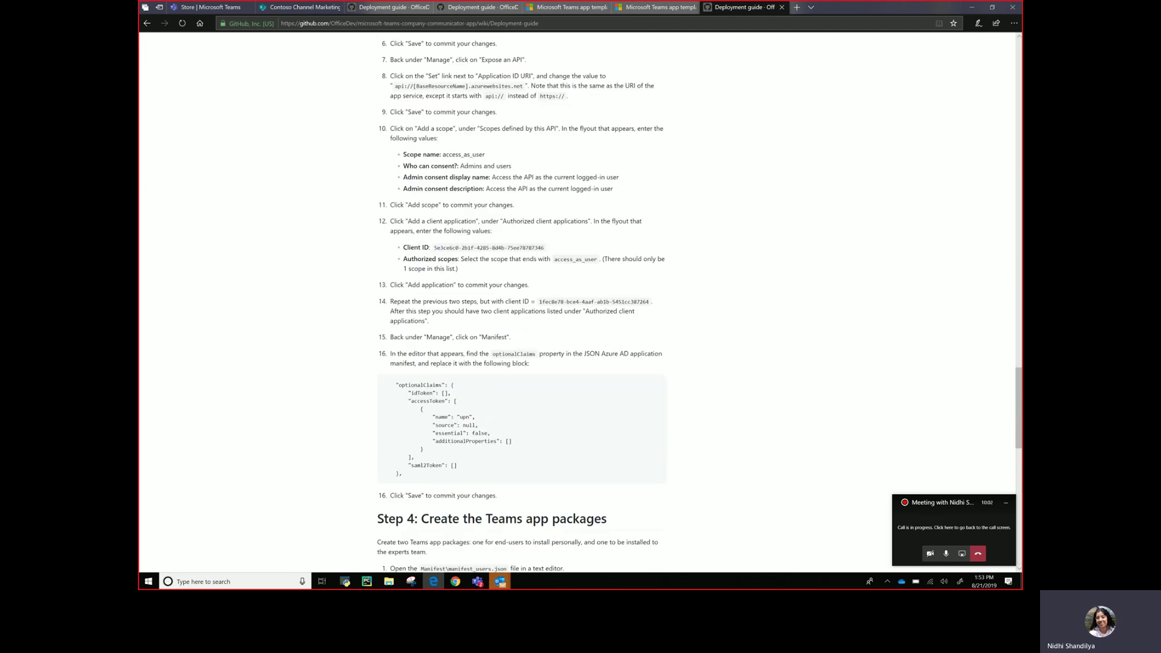
scroll(520, 302, up, 15)
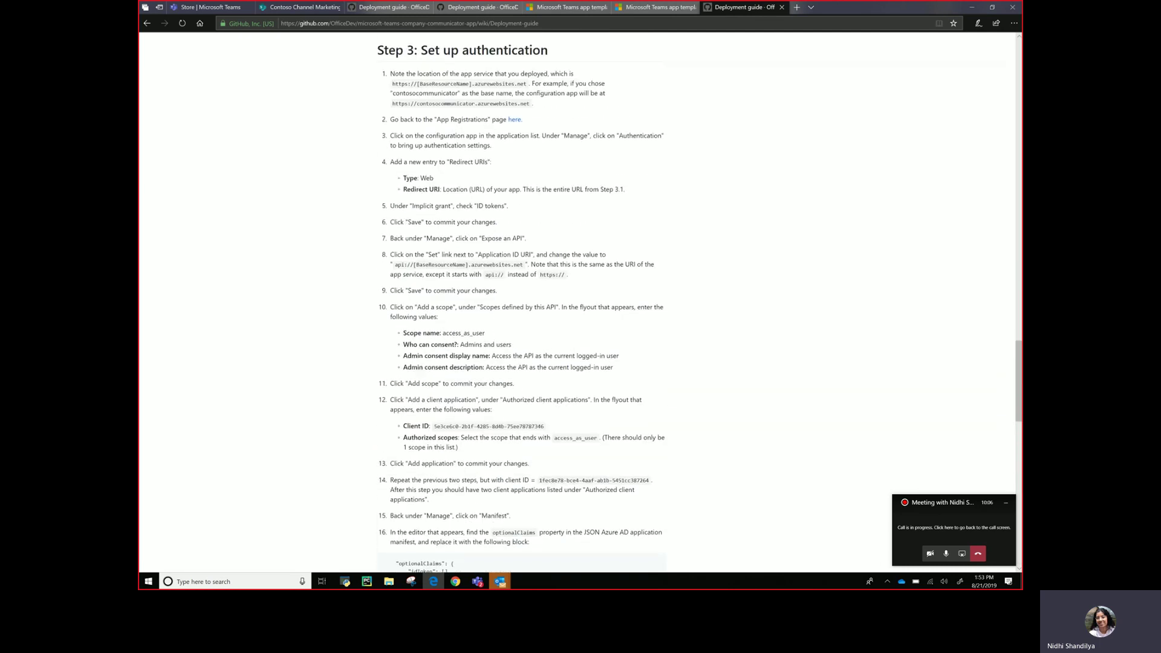
scroll(520, 302, up, 15)
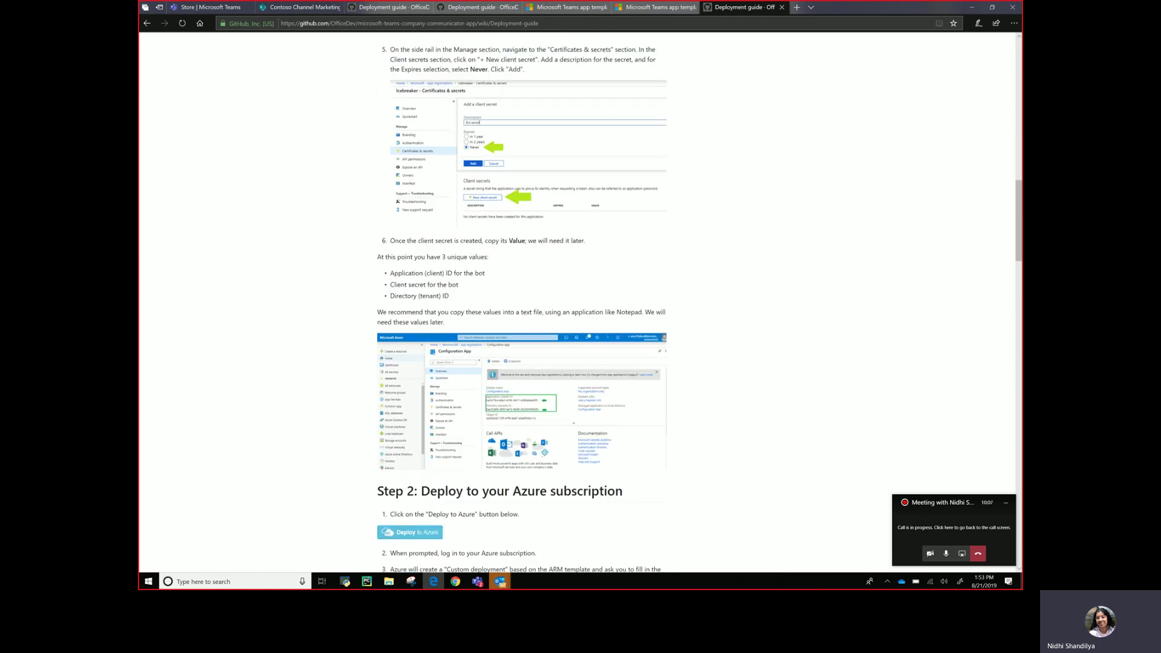
scroll(520, 302, up, 5)
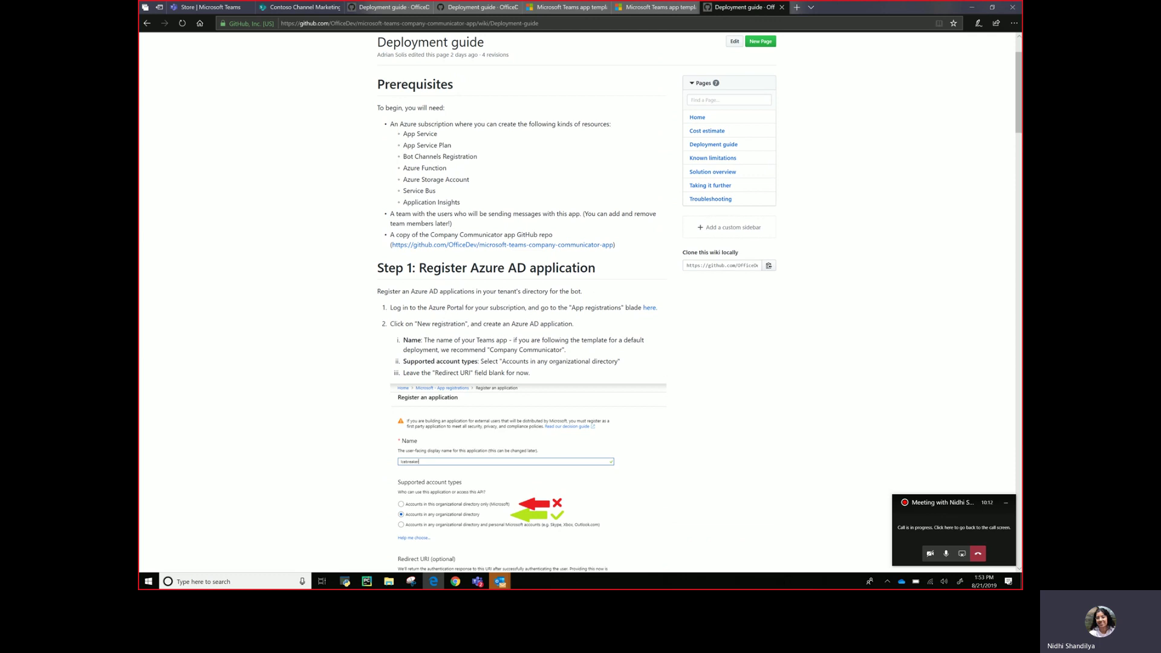
scroll(520, 302, down, 5)
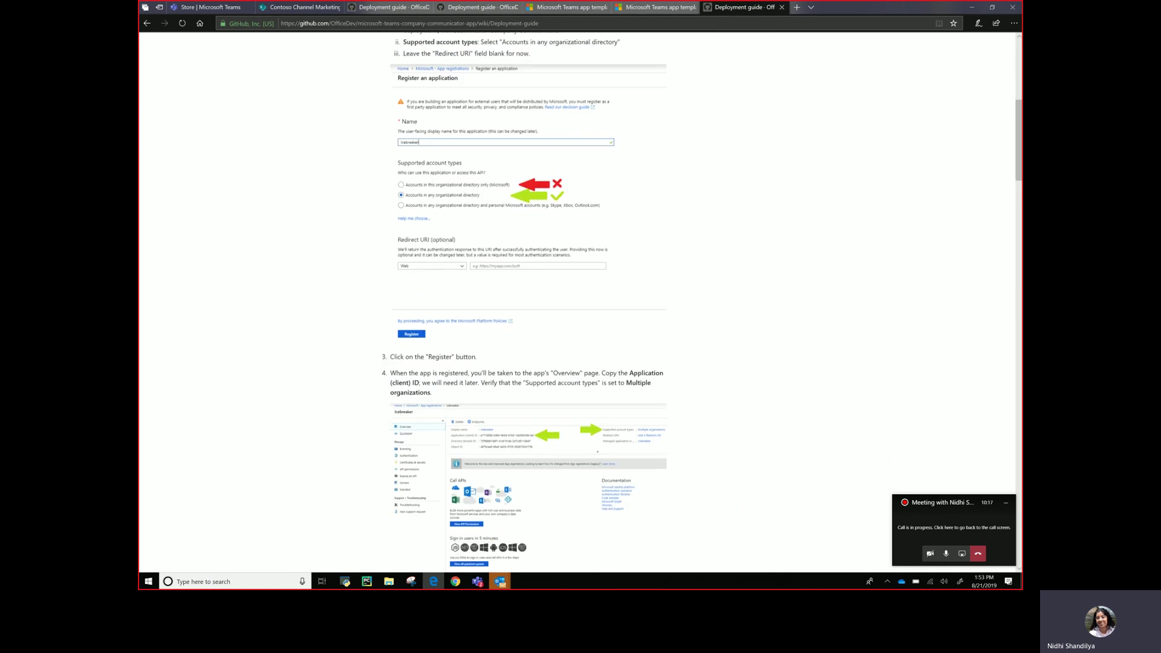
scroll(520, 302, up, 2)
scroll(520, 302, up, 5)
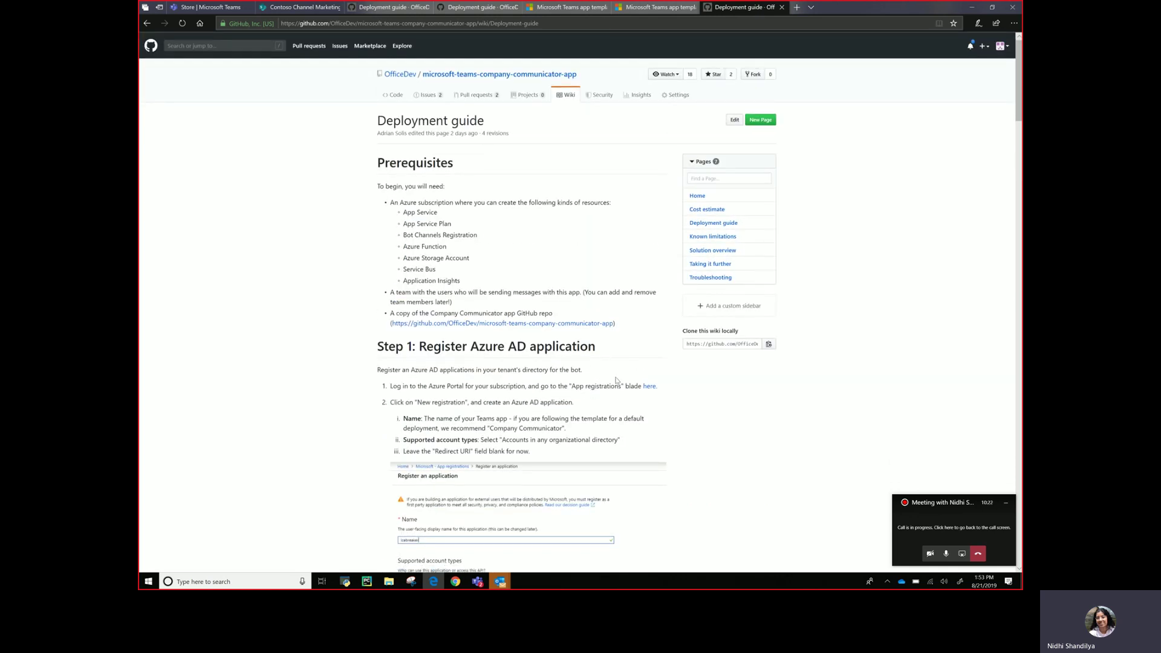
Step: Review the wiki's Cost estimate page and the Solution overview's architecture diagram and component descriptions
click(716, 209)
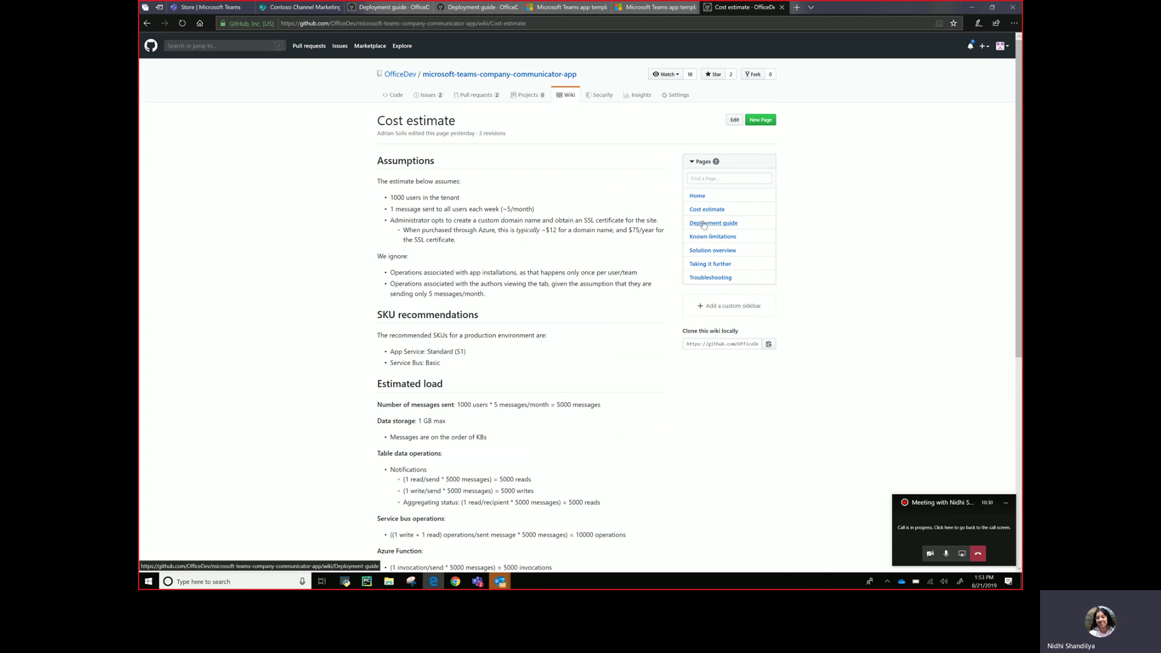
click(703, 252)
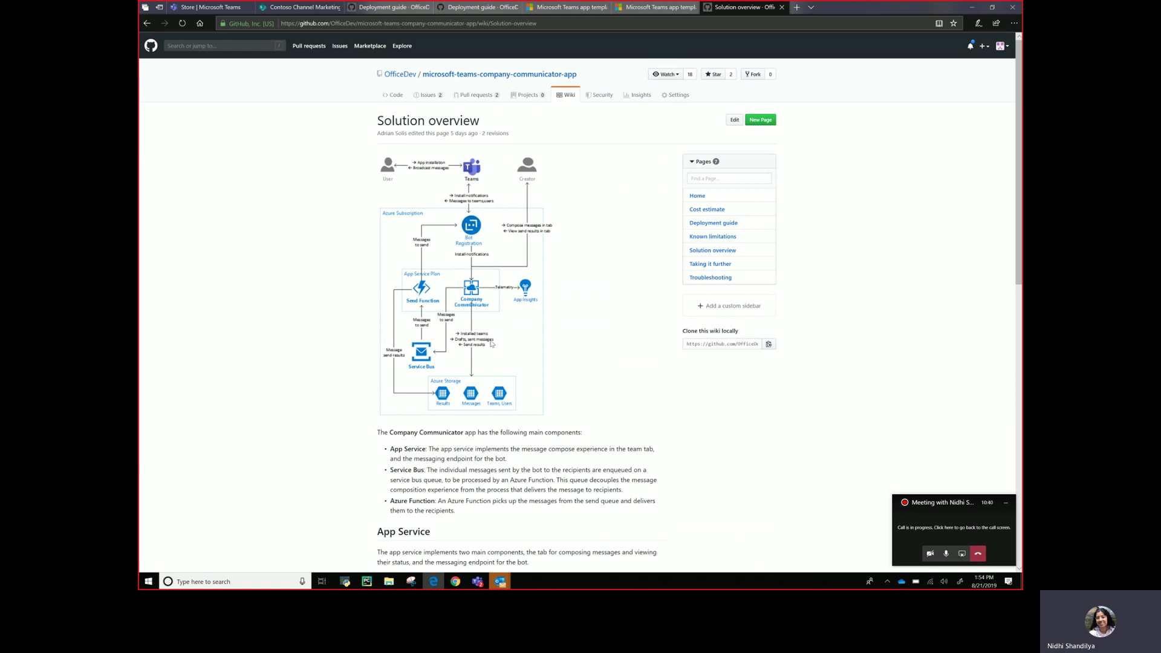
scroll(577, 302, down, 6)
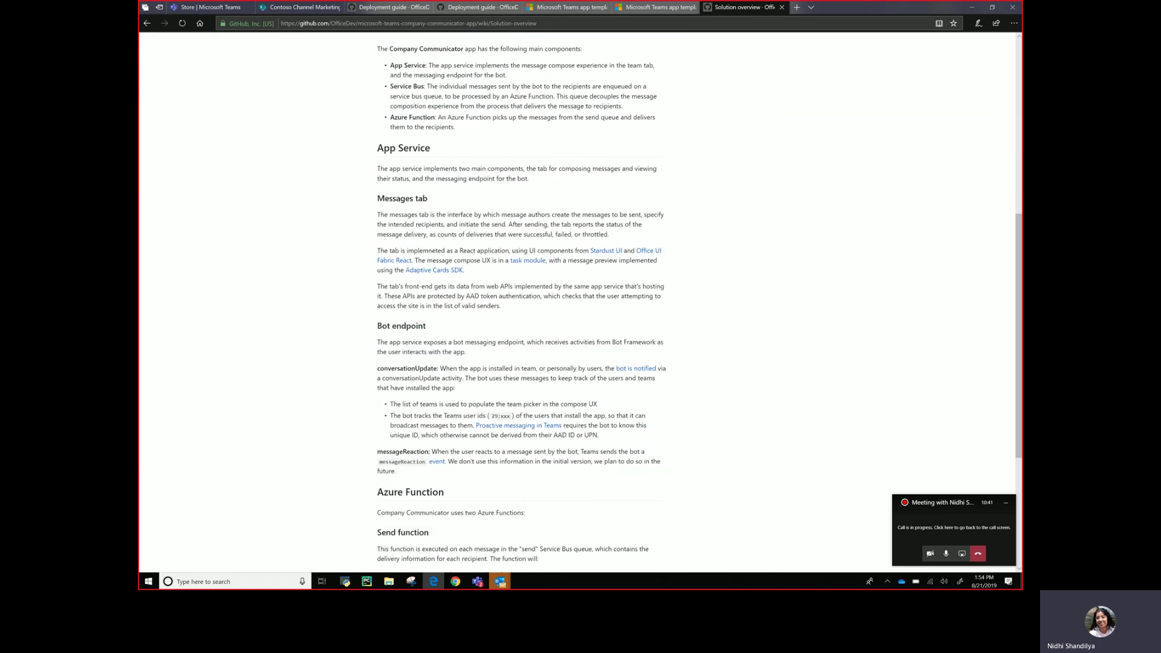
Step: Review the Solution overview page again, from the architecture diagram down to the Send function and Data aggregation function descriptions
scroll(671, 326, up, 6)
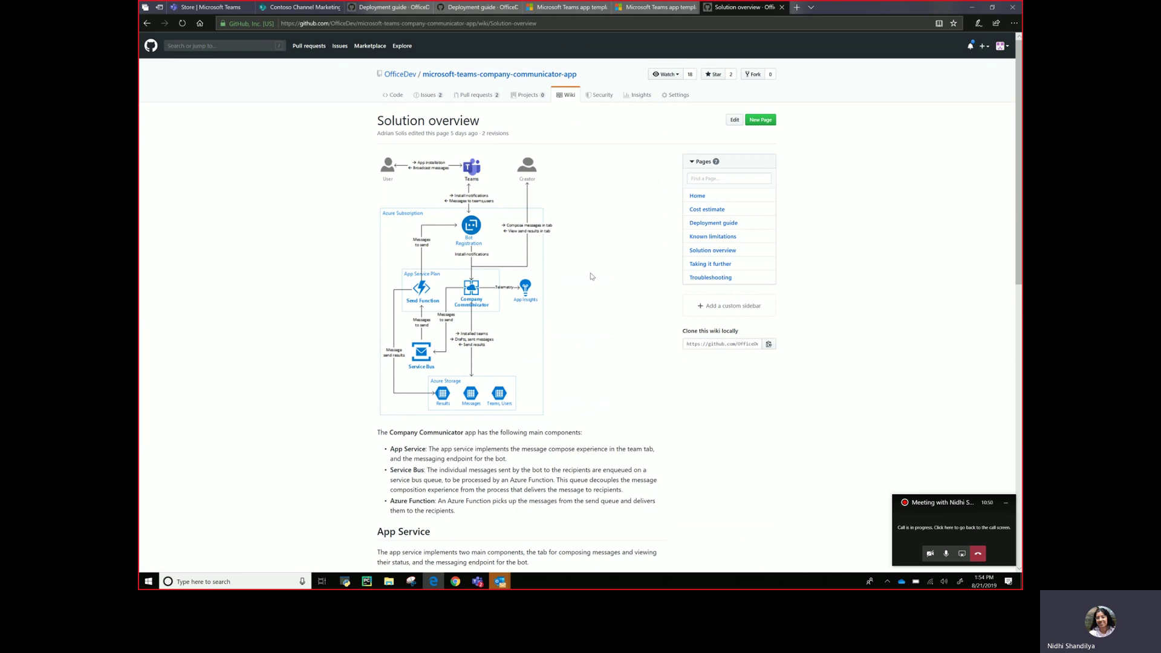
scroll(591, 277, down, 15)
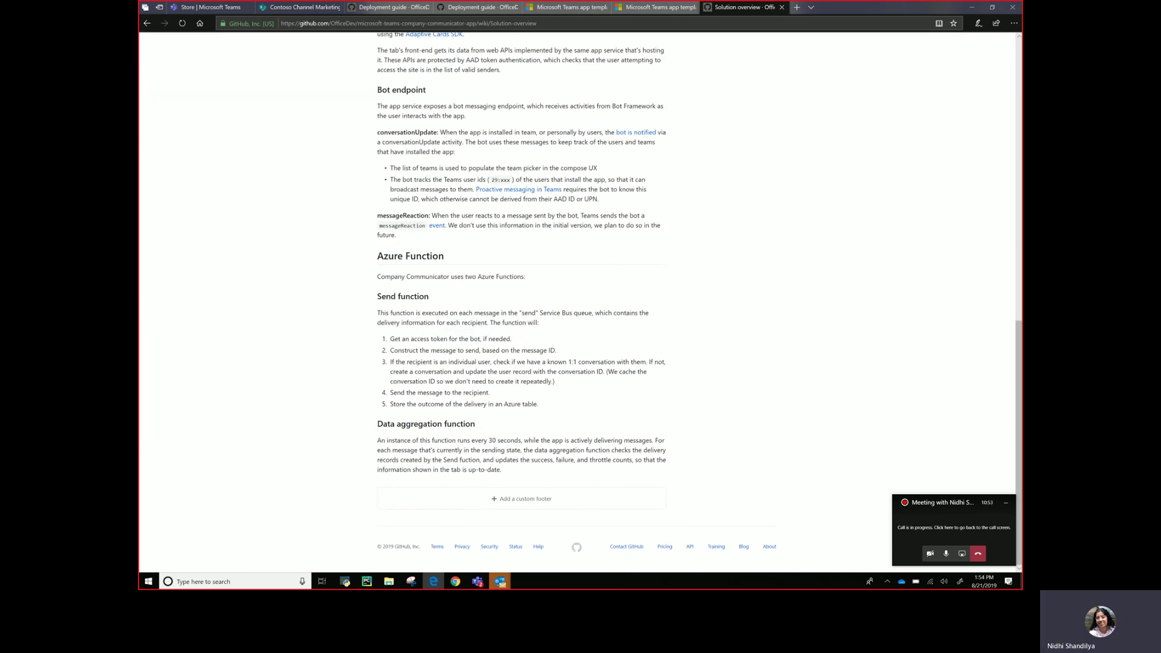
key(Home)
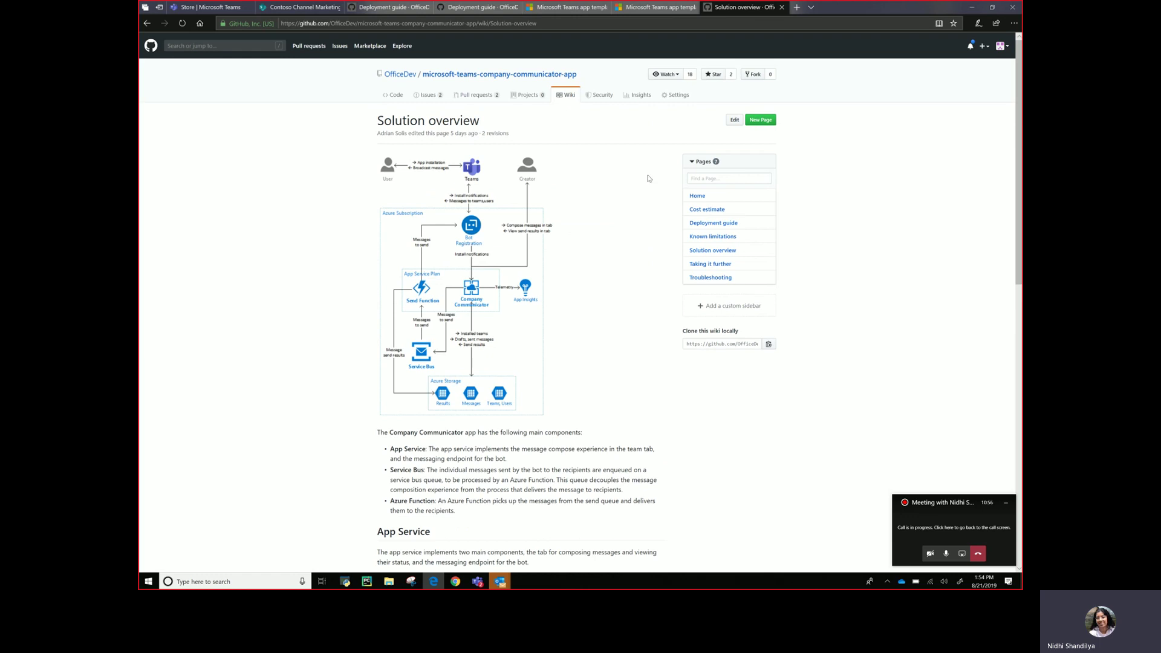
Step: Revisit the App templates documentation page, skim the templates from Company Communicator to Icebreaker, and return to the ongoing Teams call
click(671, 10)
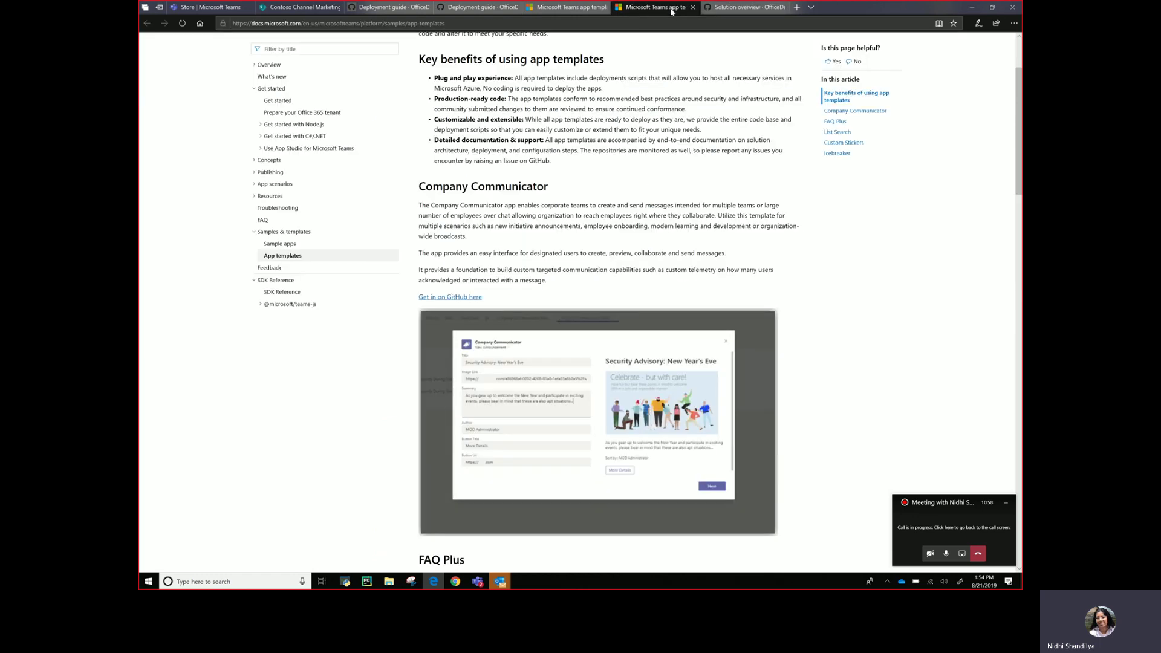
key(Page_Down)
key(Page_Down)
key(Page_Down)
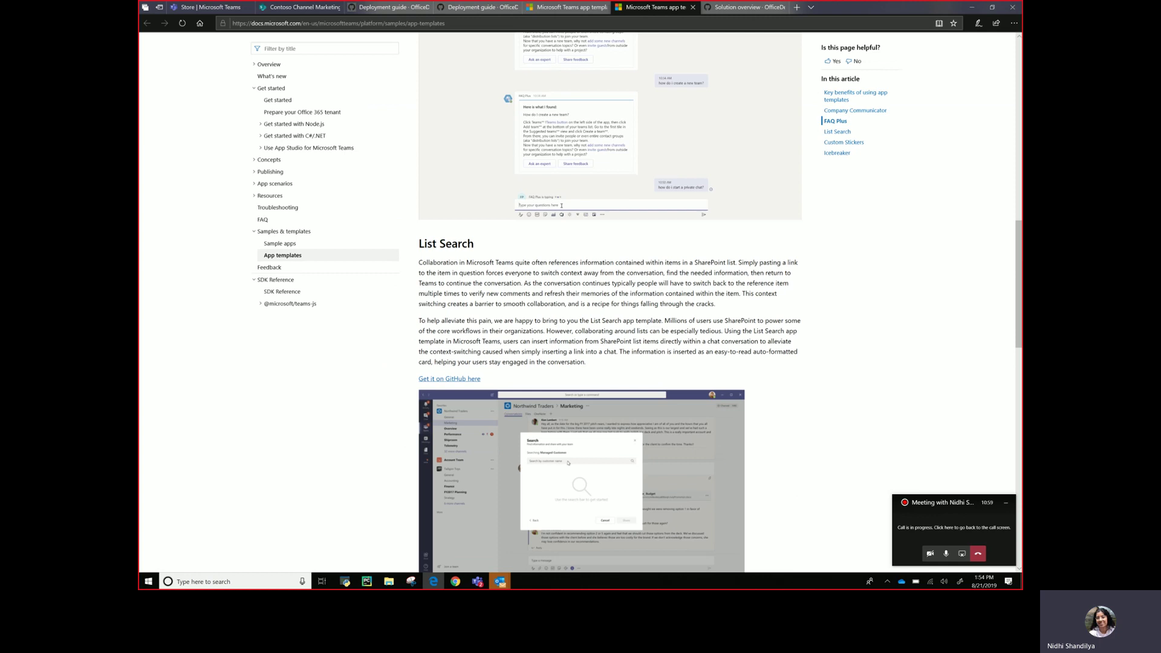
key(Page_Down)
key(Page_Down)
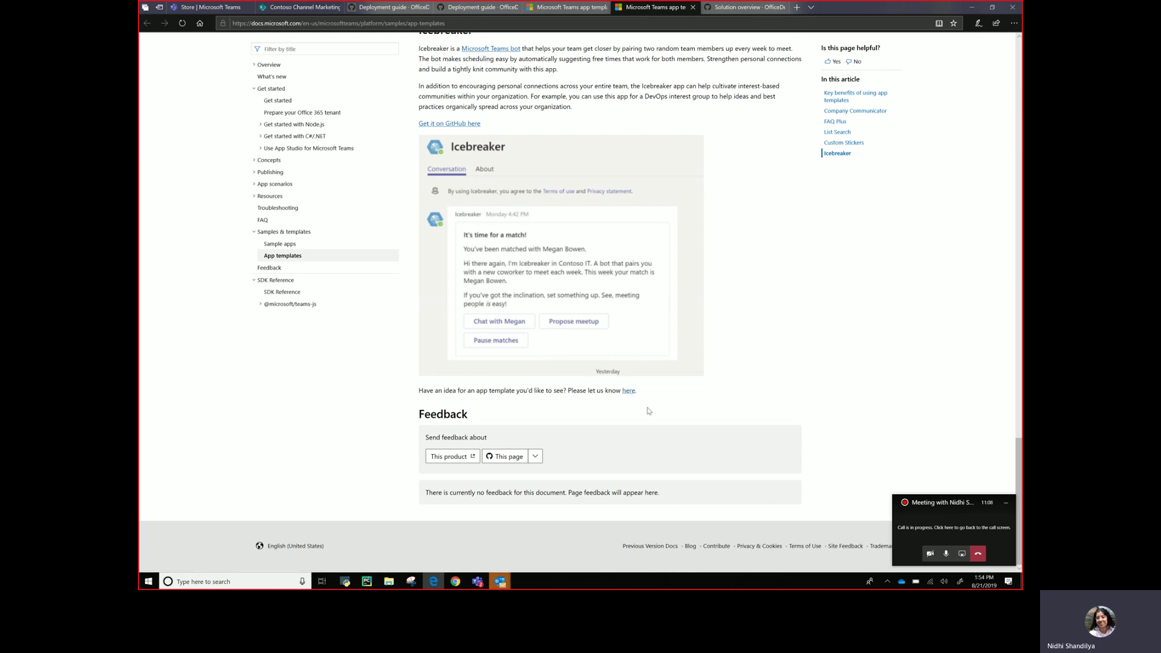
click(939, 514)
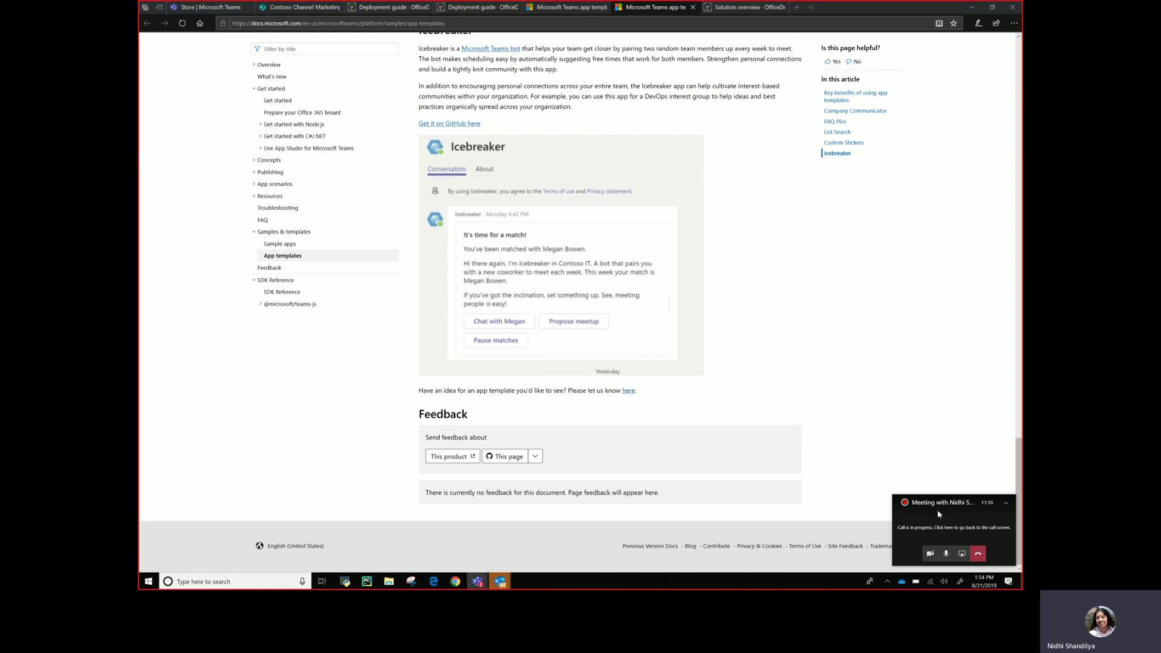